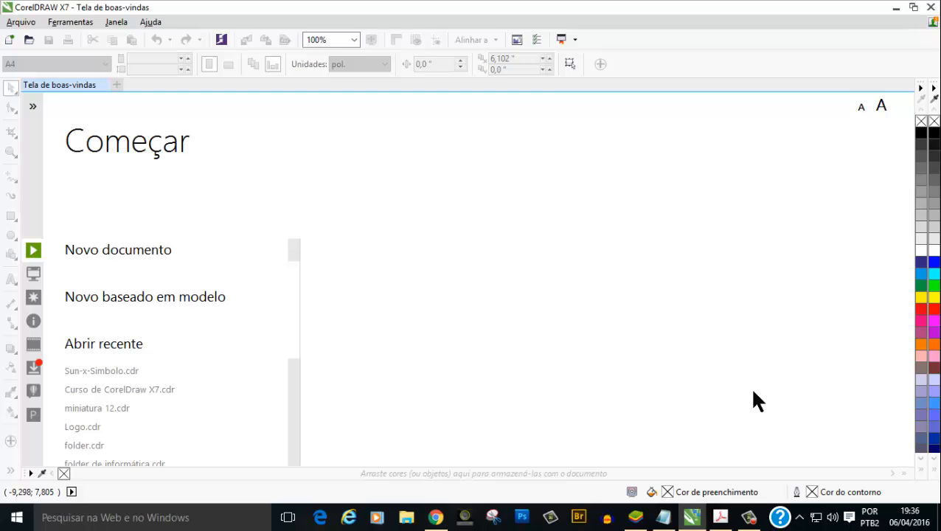
Create a new document with the default settings and draw a rectangle about 3.76 by 4.19 inches on the upper-left part of the page
click(130, 252)
click(464, 397)
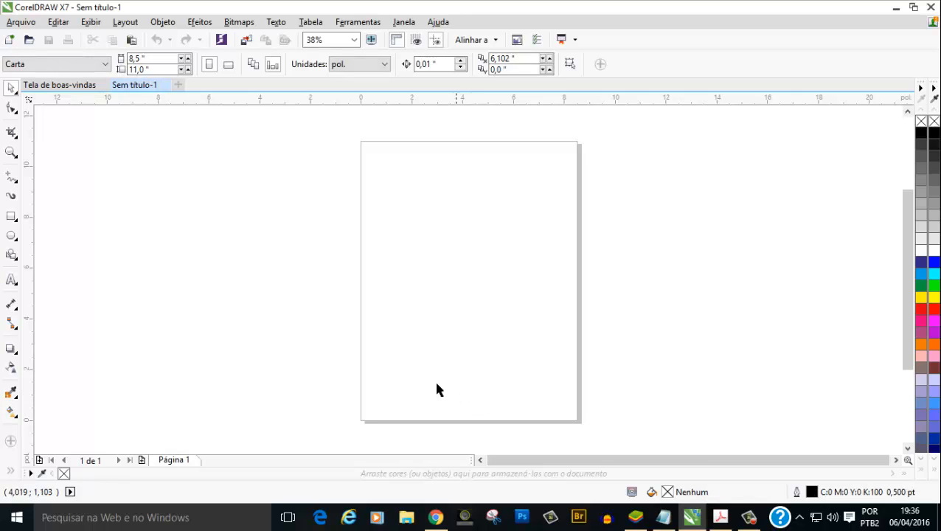
click(11, 217)
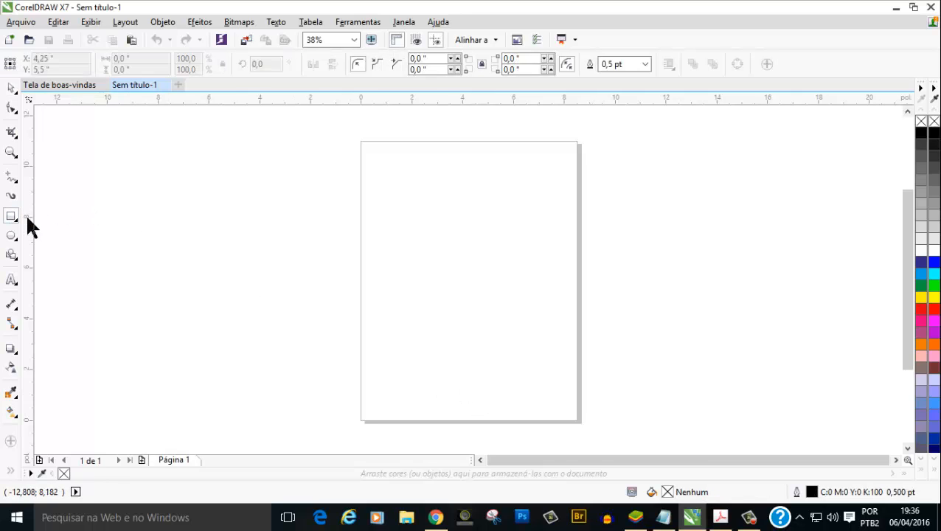
mouse_move(368, 183)
mouse_down()
mouse_move(406, 258)
mouse_move(512, 338)
mouse_move(464, 300)
mouse_move(464, 288)
mouse_up()
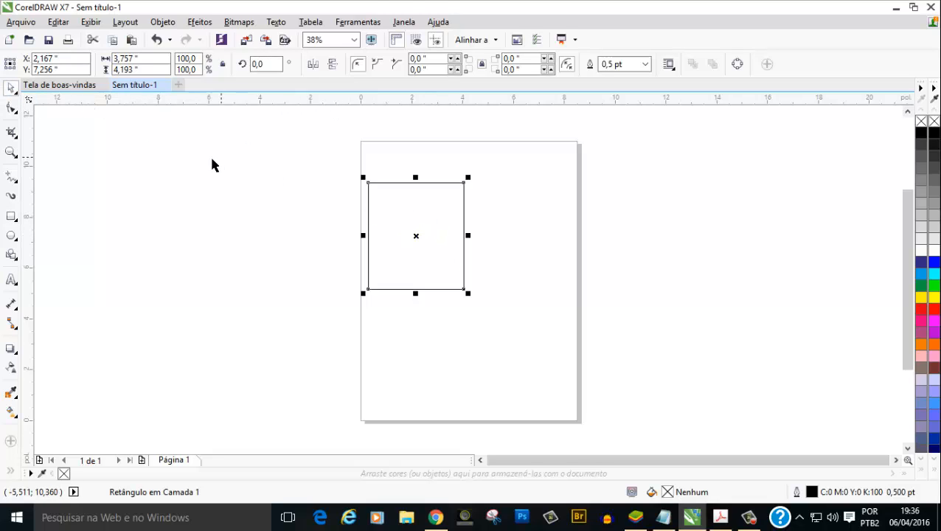
click(181, 225)
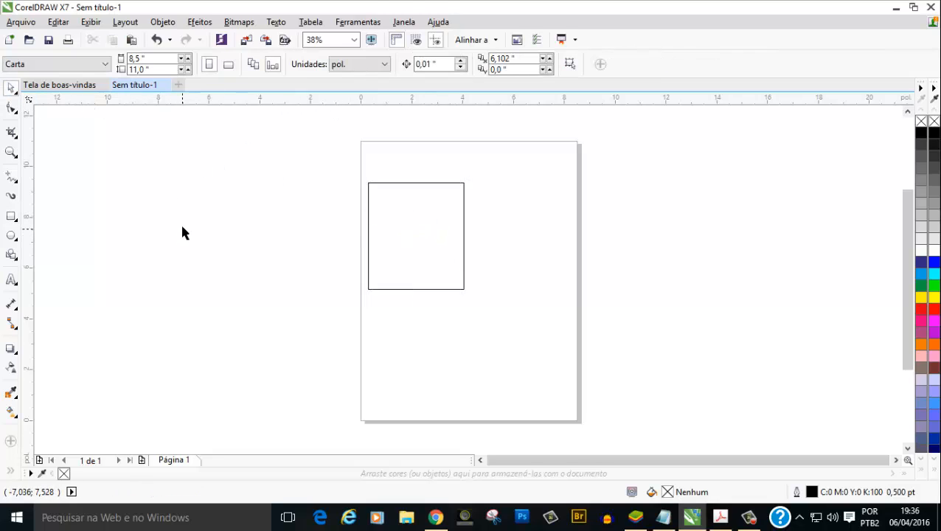
Set the page orientation to landscape and move the rectangle to the page's lower-left area
click(230, 63)
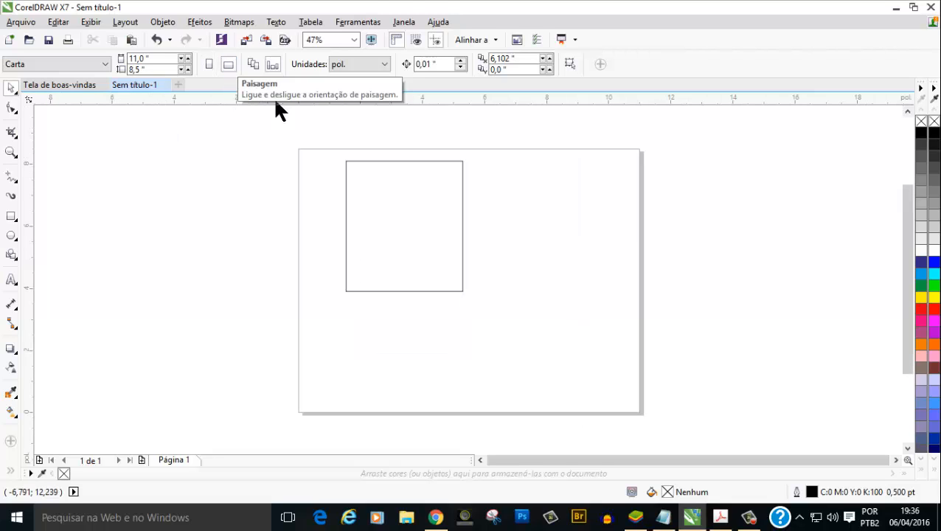
click(358, 292)
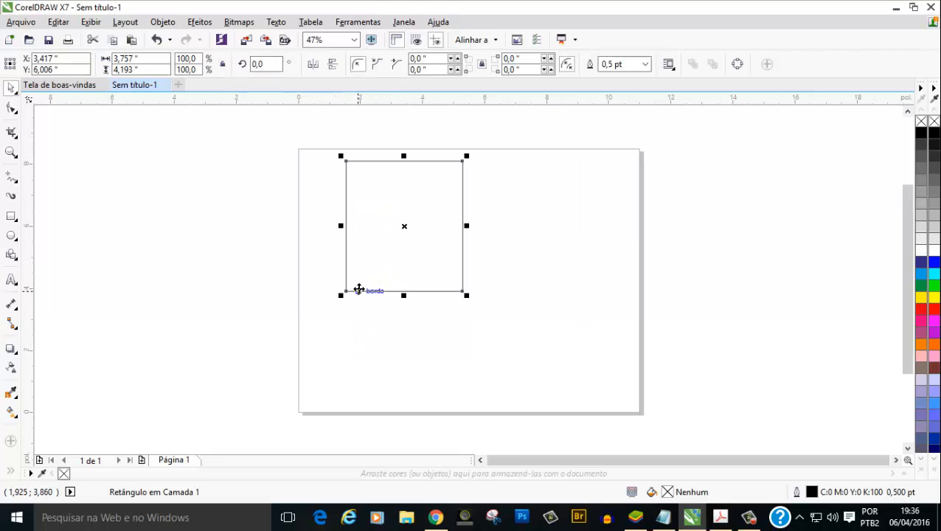
drag(372, 247, 346, 342)
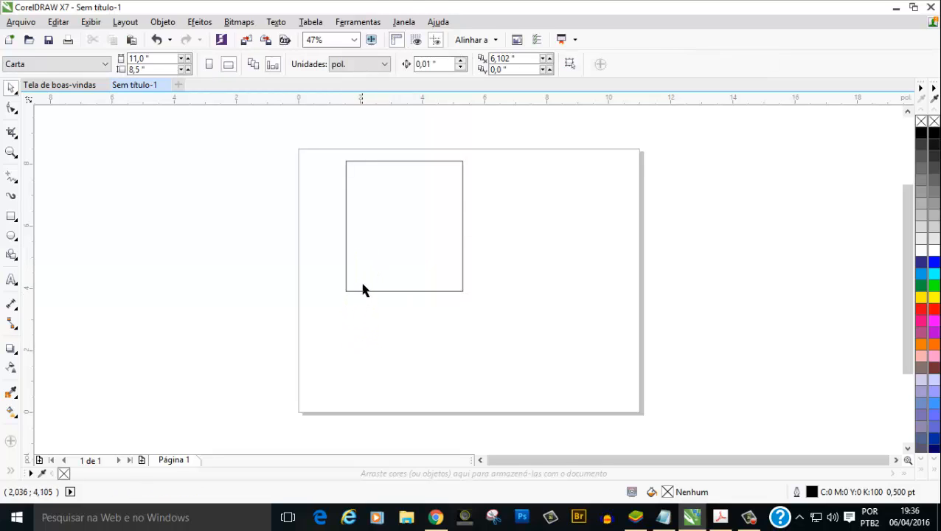
click(365, 291)
drag(403, 226, 377, 342)
click(244, 278)
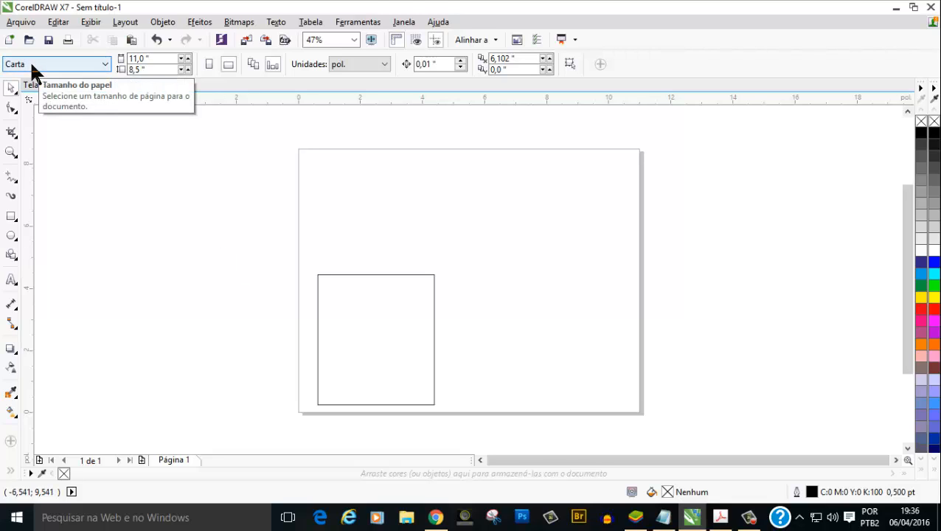
Set the page size to A4 and move the rectangle so it lies fully inside the page
click(105, 64)
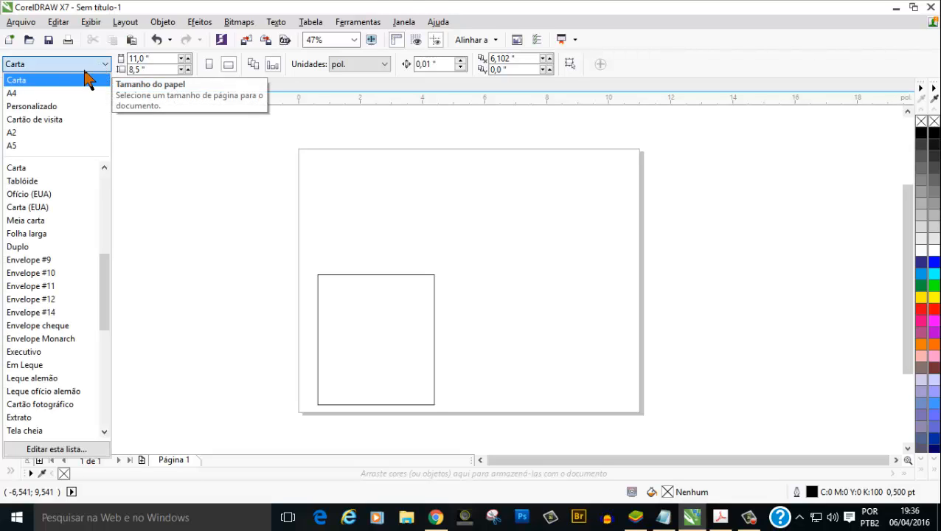
click(11, 95)
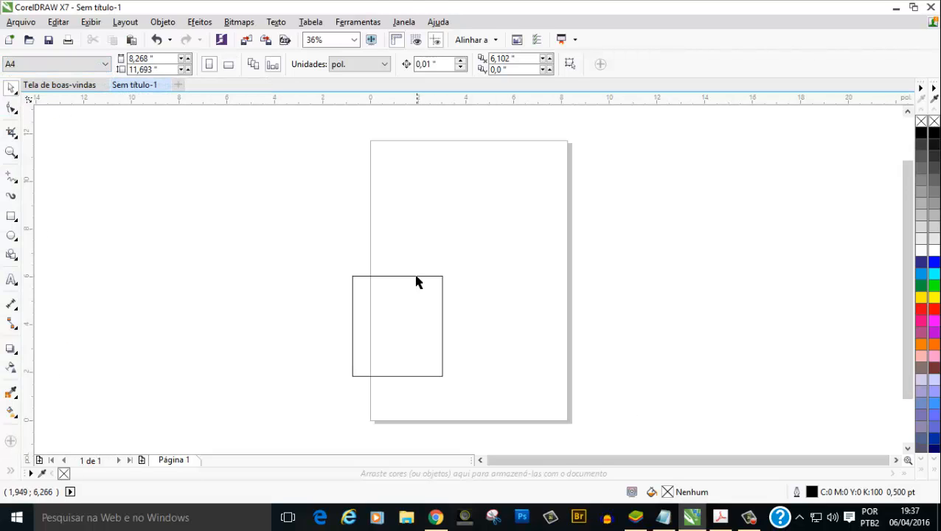
click(442, 288)
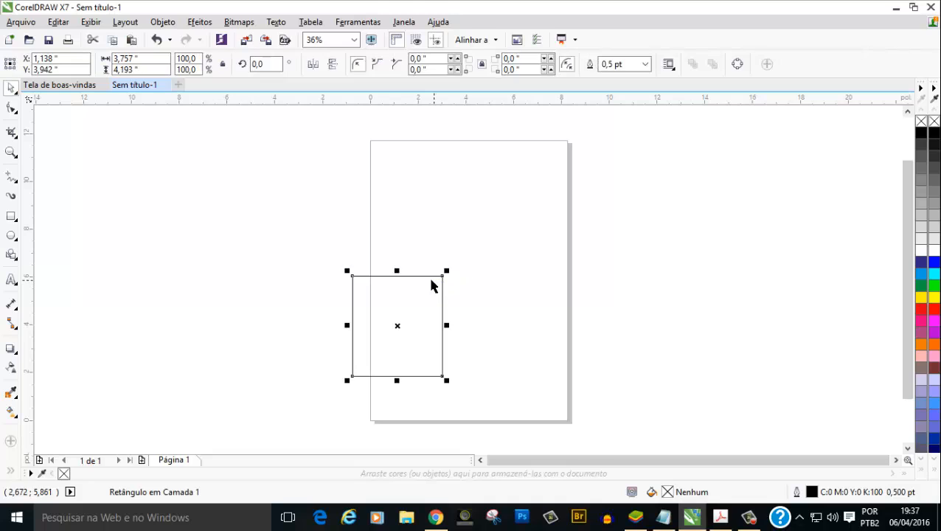
drag(431, 284, 470, 282)
click(259, 200)
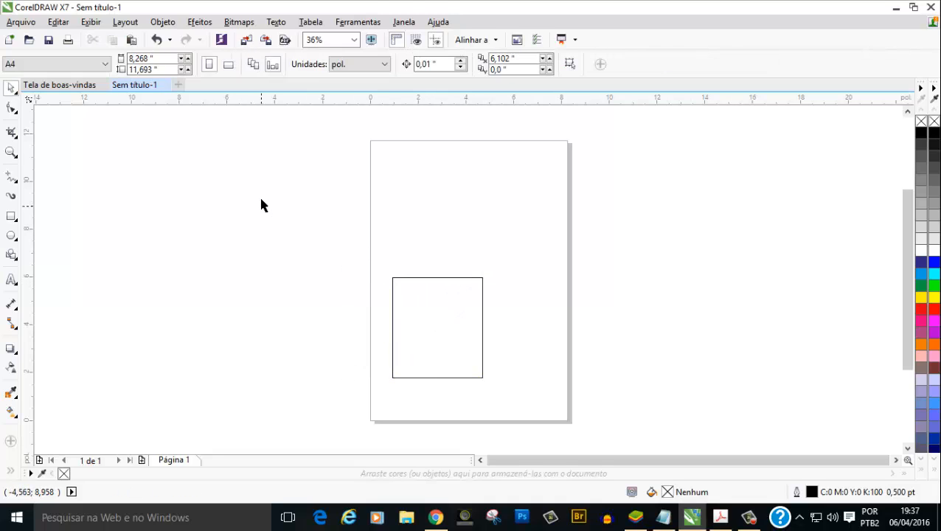
Set the A4 page to landscape and move the rectangle near the page's upper-left corner
click(229, 64)
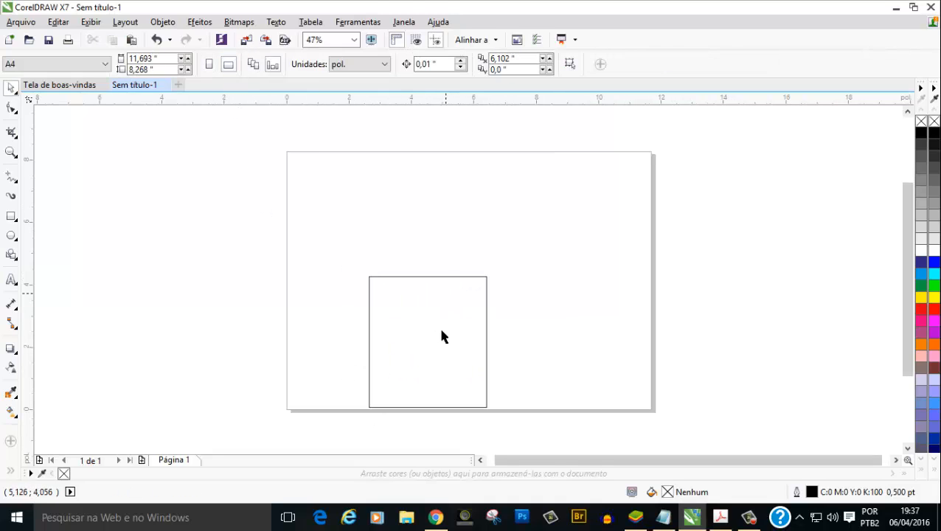
click(443, 282)
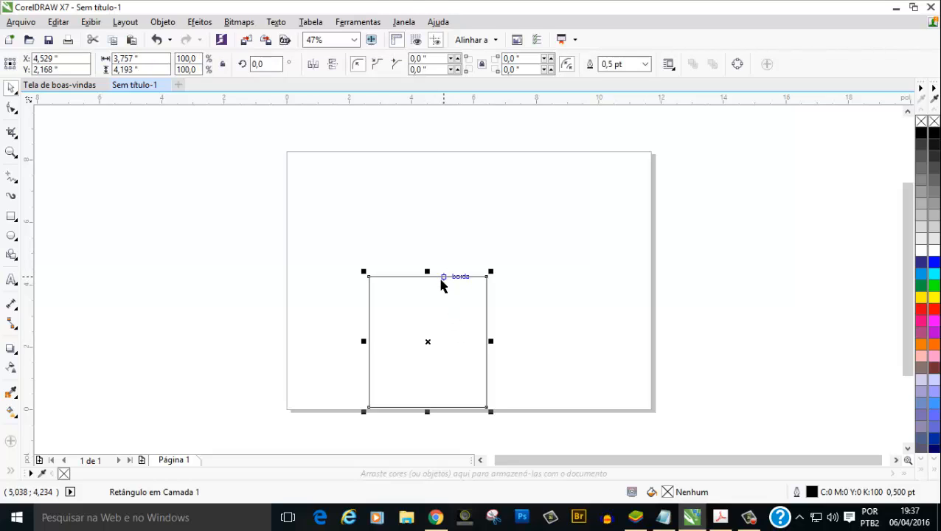
drag(426, 337, 351, 223)
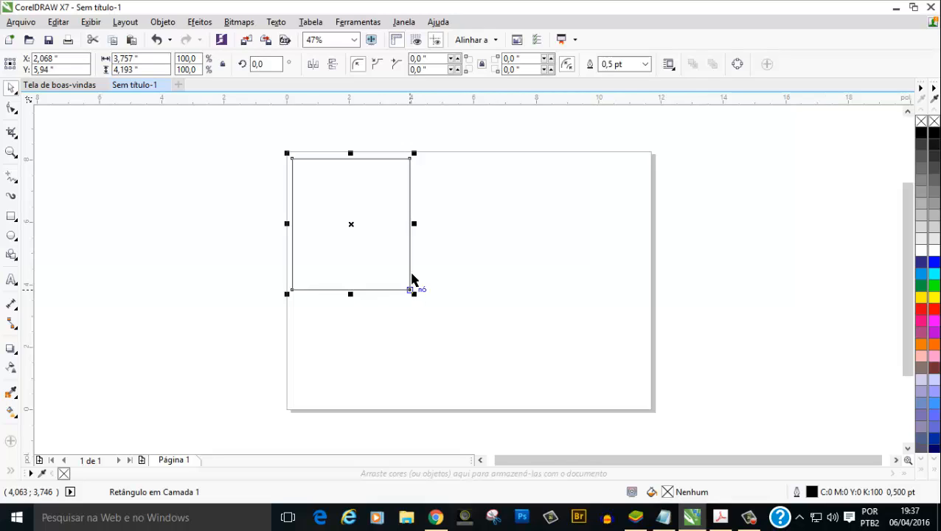
scroll(358, 170, up, 2)
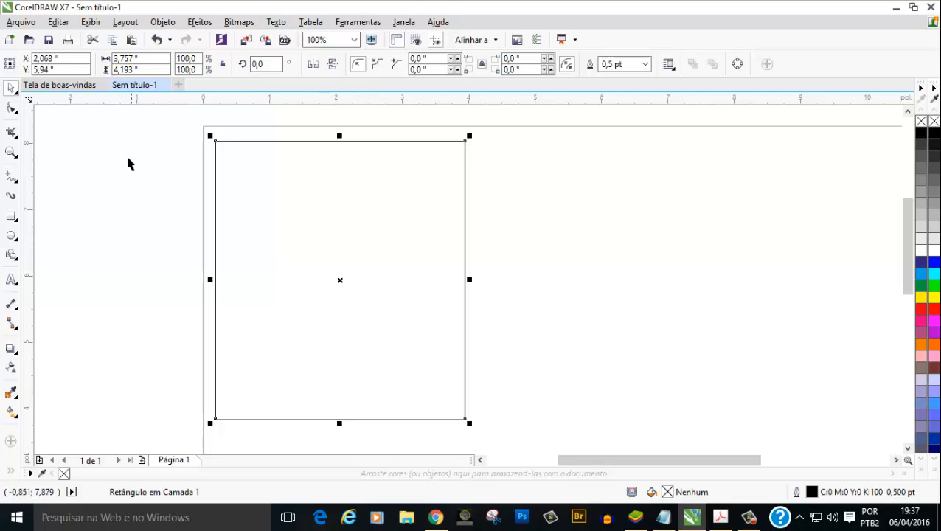
click(153, 200)
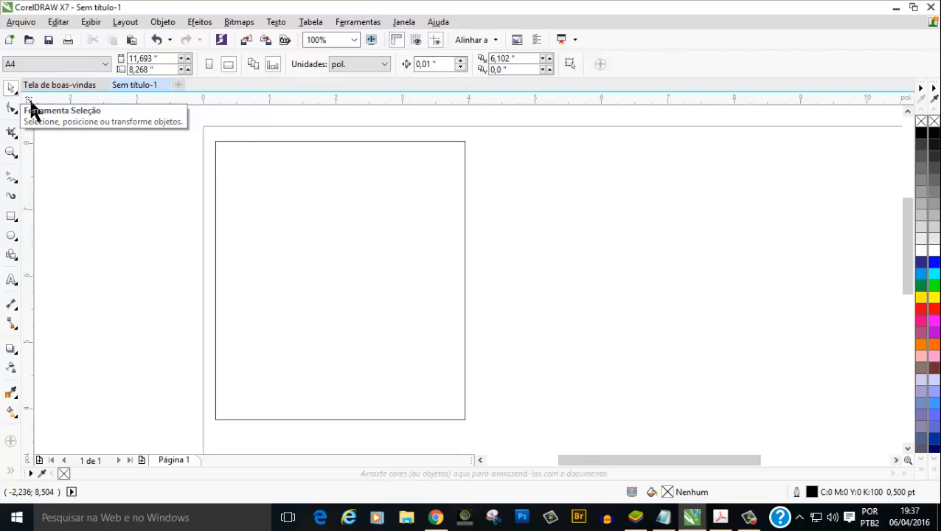
Create an empty paragraph text frame inside the rectangle and place the text cursor in it
click(233, 145)
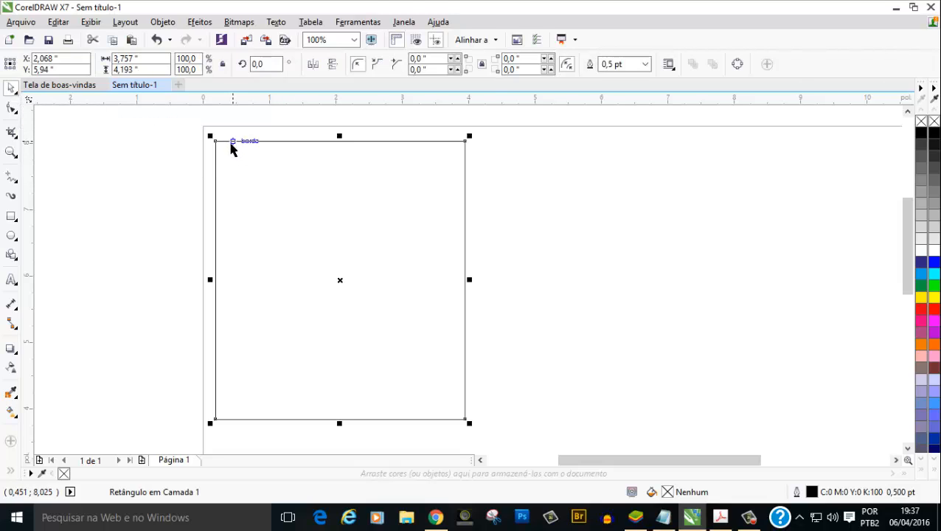
click(276, 23)
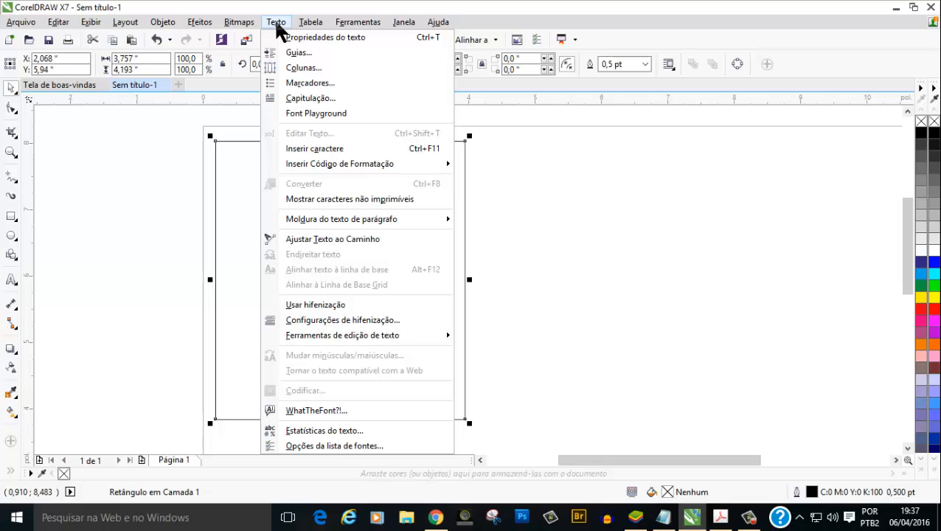
mouse_move(369, 221)
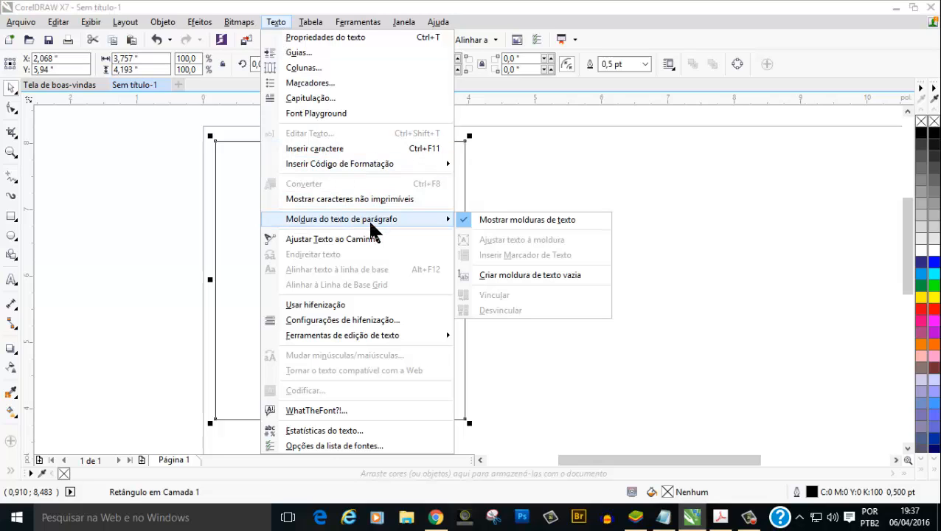
click(536, 277)
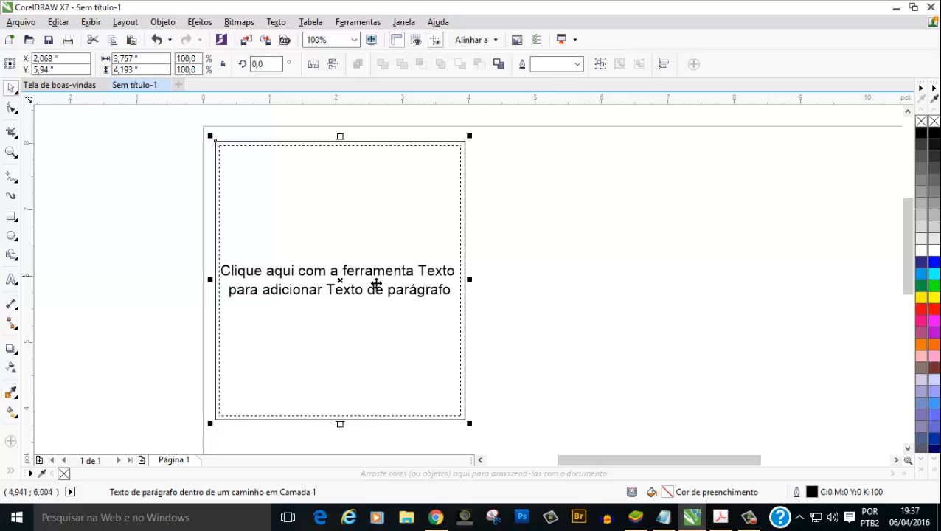
click(12, 279)
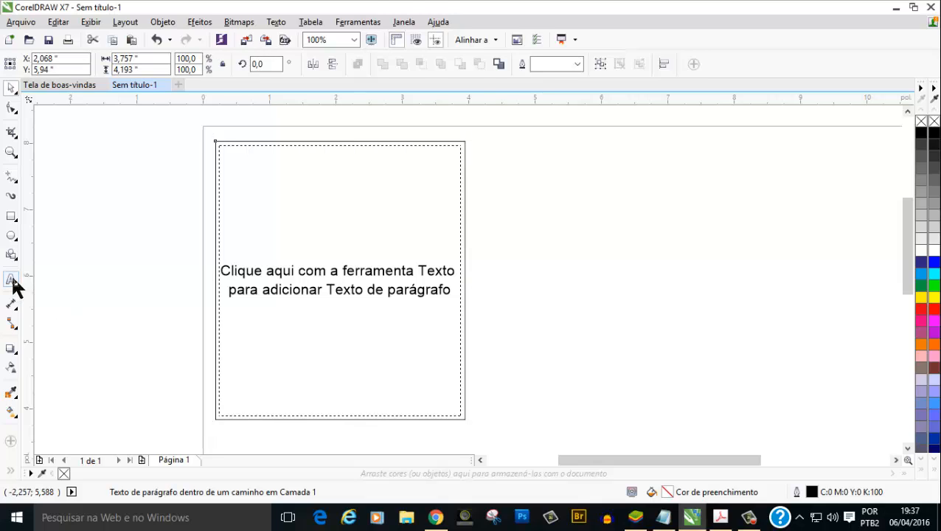
click(280, 278)
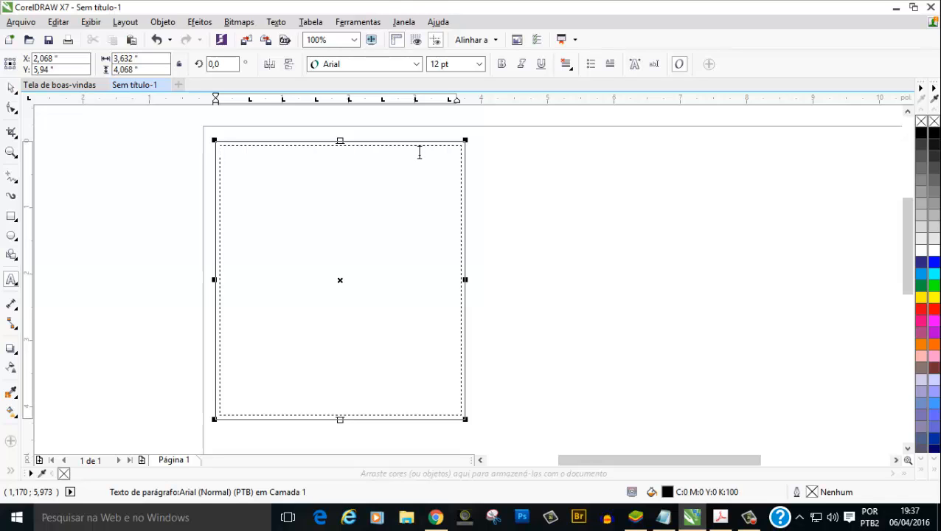
click(436, 517)
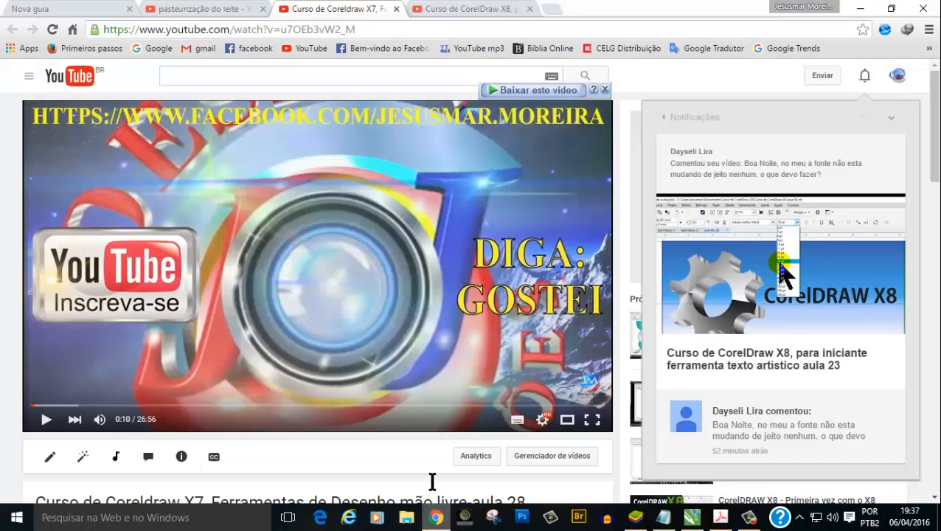
click(93, 13)
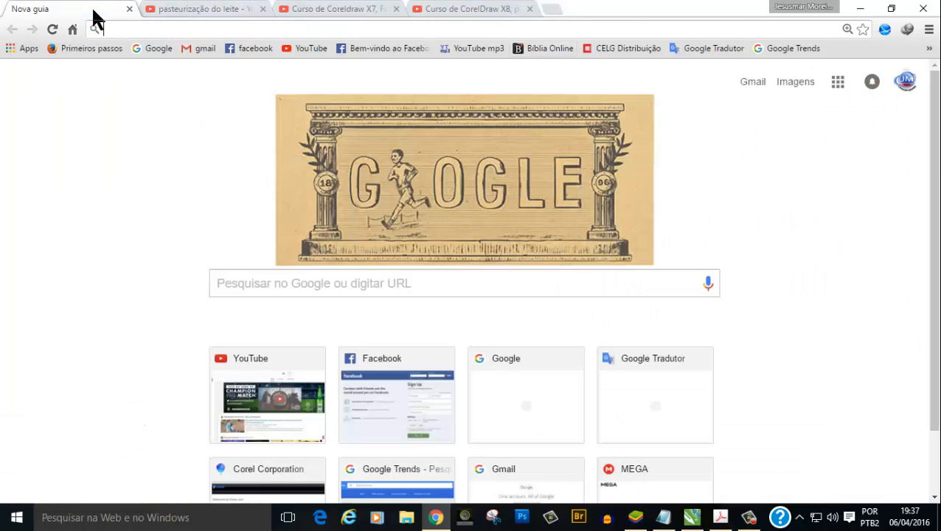
click(439, 287)
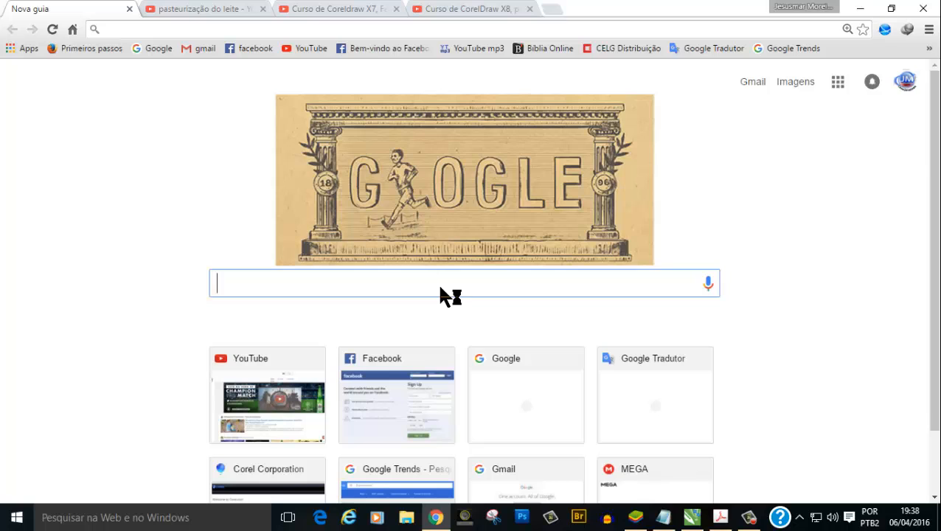
text(mensagens.com.br/dia-das-maes)
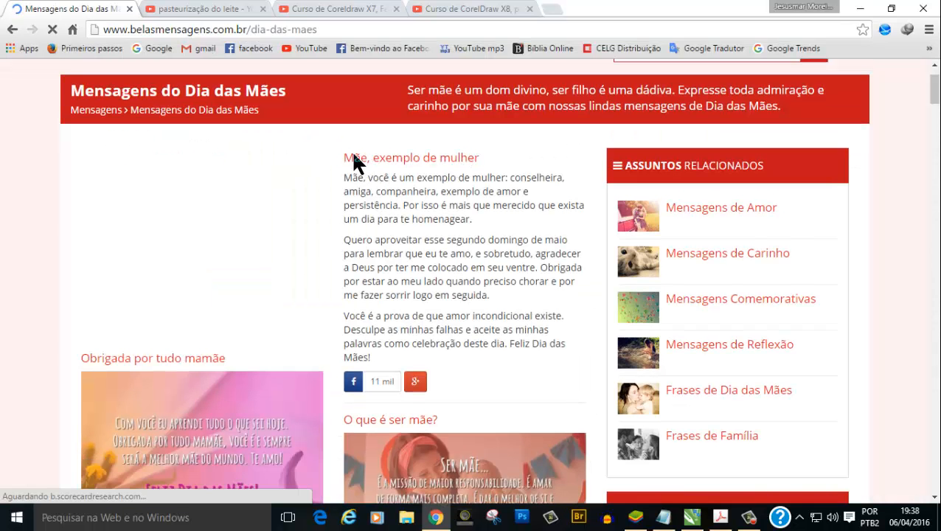
Copy the whole "Mãe, exemplo de mulher" message, from its title through "Feliz Dia das Mães!"
drag(342, 157, 551, 349)
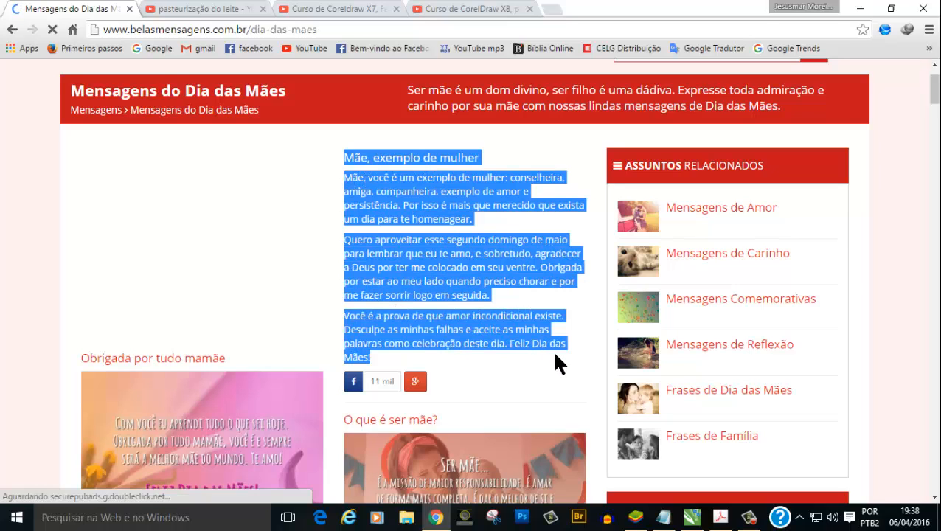
right_click(468, 275)
click(514, 286)
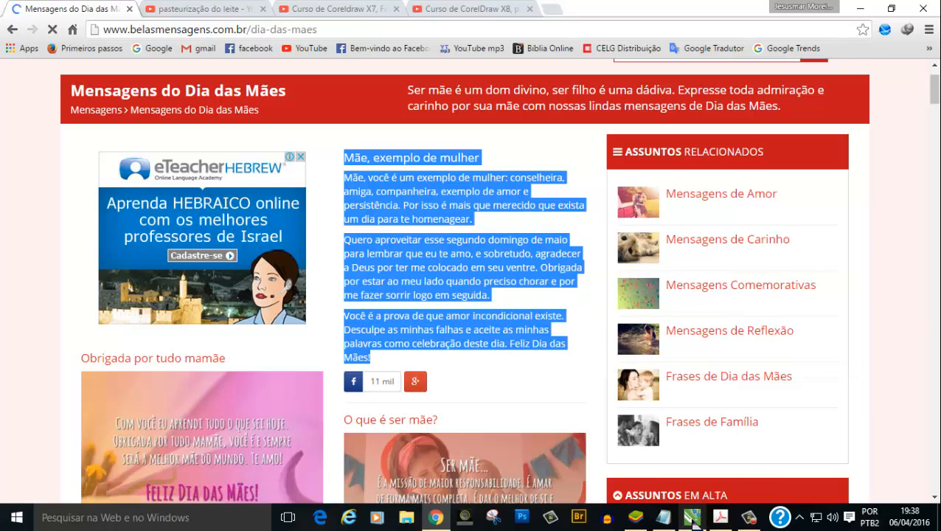
Switch to CorelDRAW and paste the copied message into the rectangle's paragraph text frame
mouse_move(693, 520)
click(632, 472)
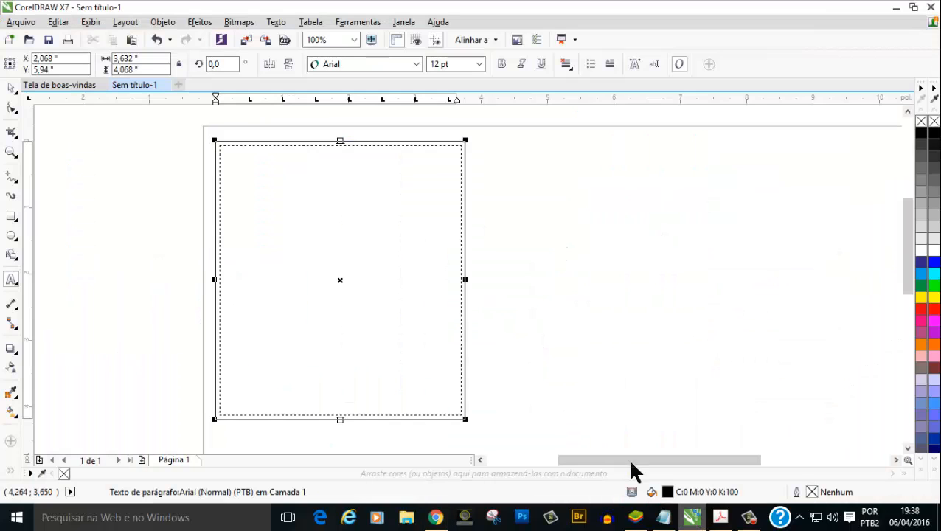
click(244, 173)
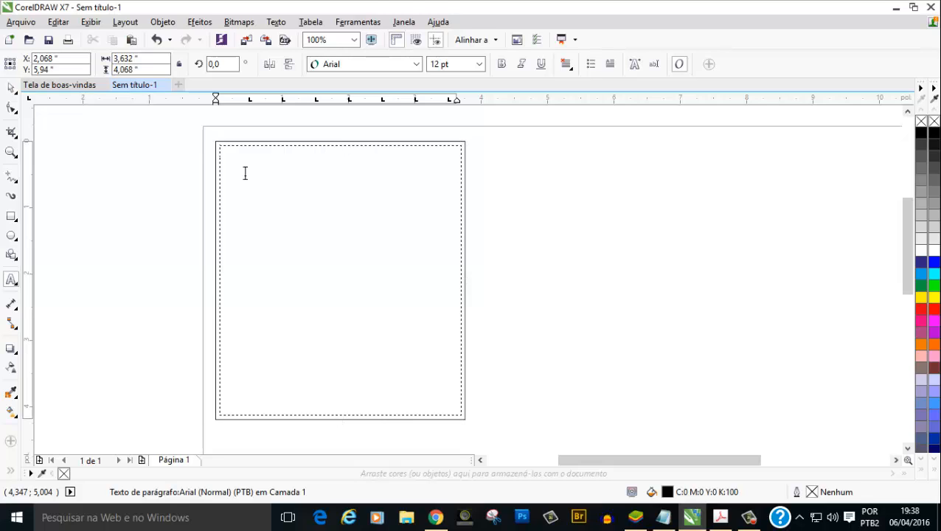
key(ctrl+v)
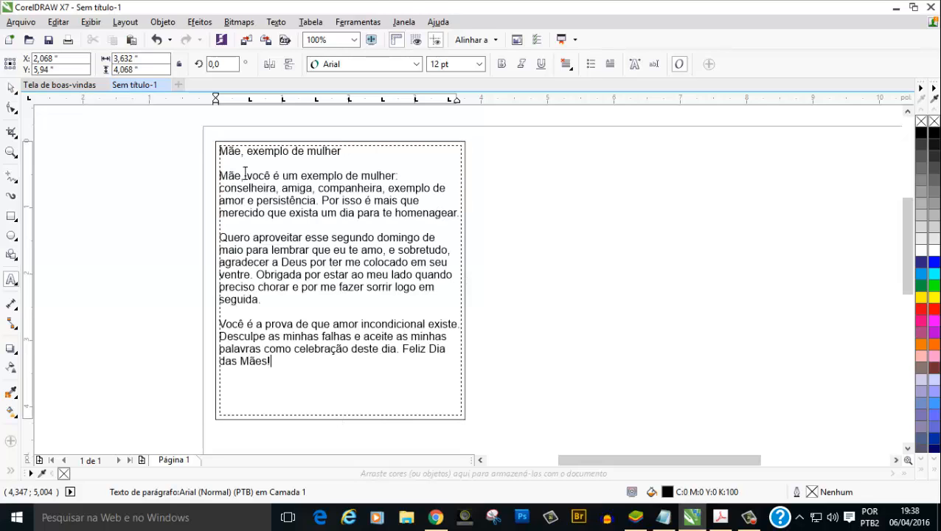
key(Escape)
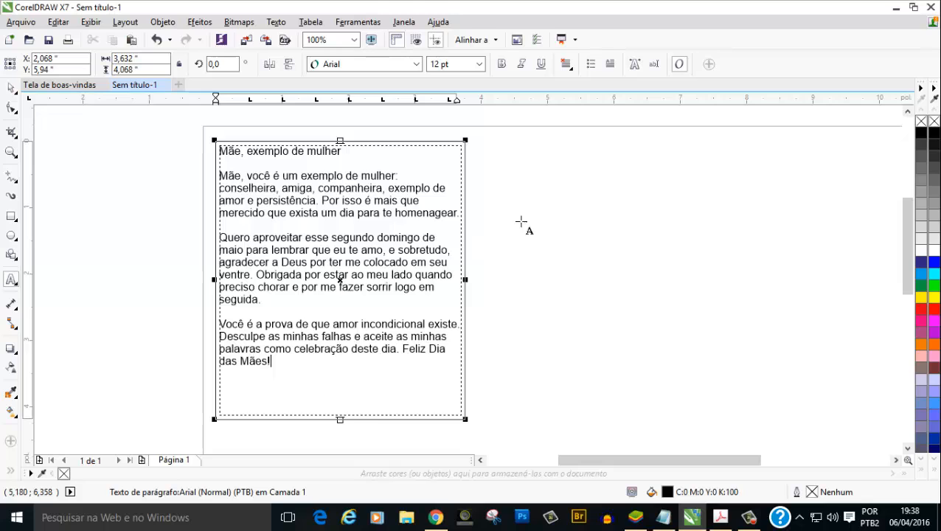
Switch to Notepad and replace the text of the open install file with the copied message
click(662, 519)
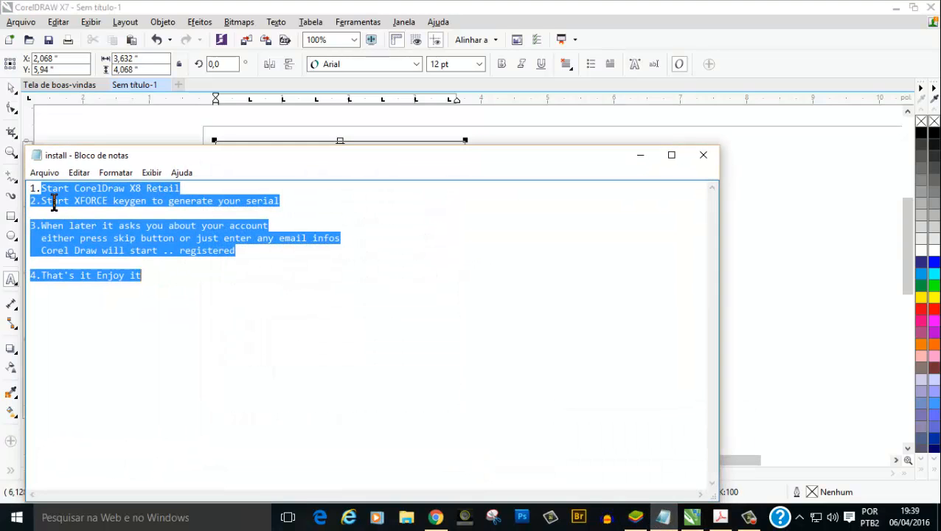
drag(31, 188, 301, 311)
key(ctrl+v)
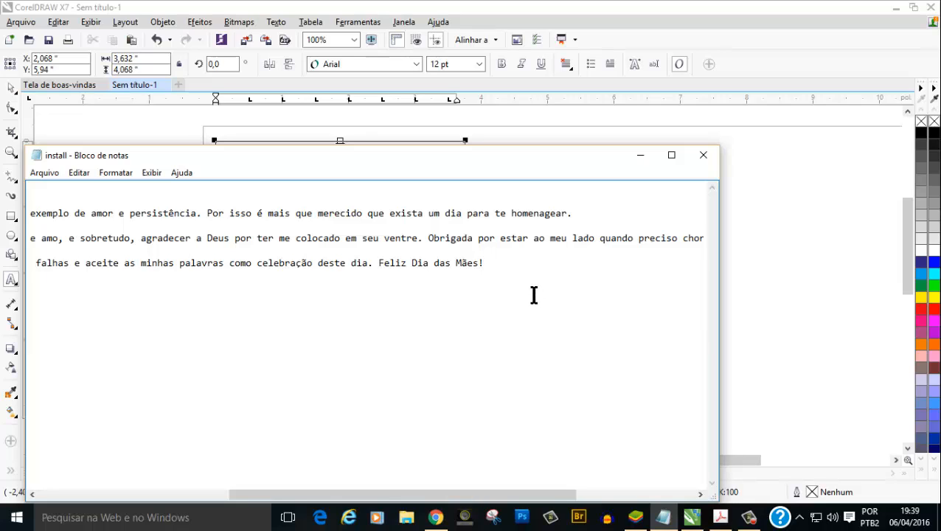
Switch to Chrome and copy the message text under "O que é ser mãe?", from "Ser mãe..." through "Feliz Dia das Mães!"
key(Home)
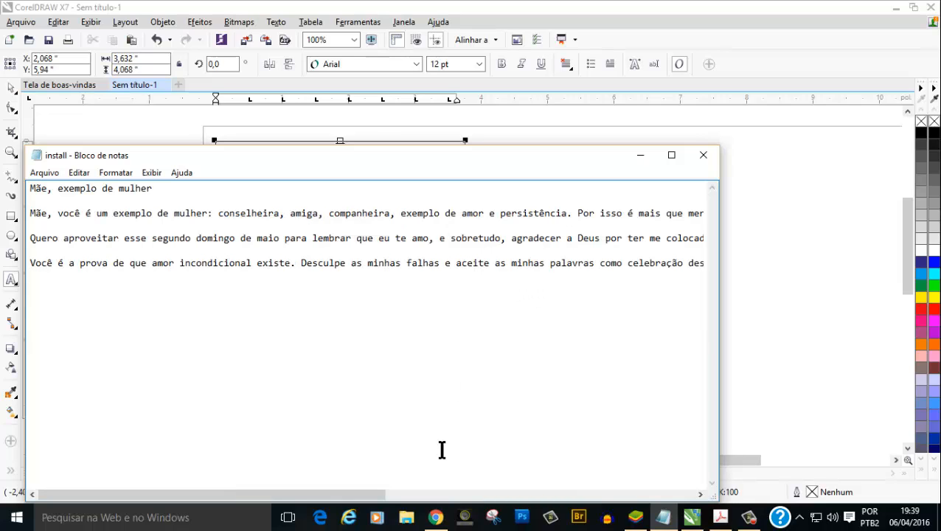
click(436, 520)
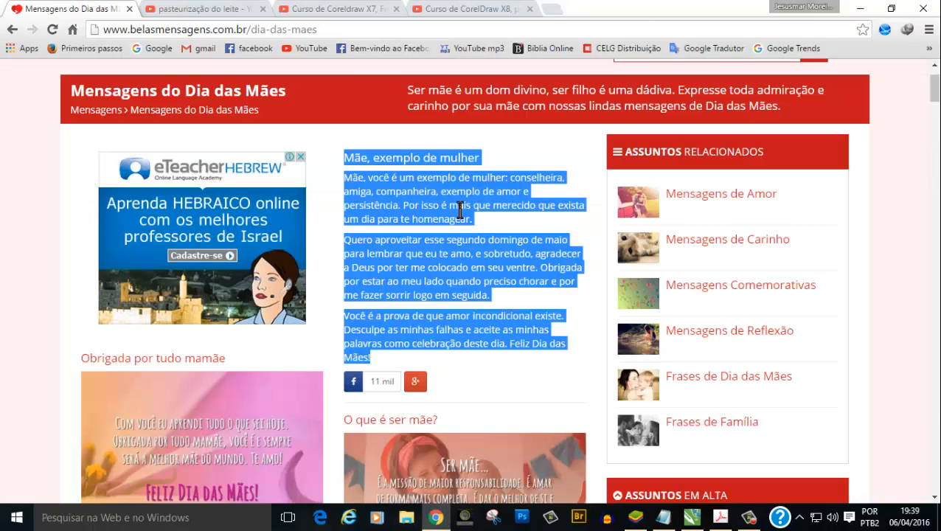
scroll(513, 195, down, 3)
scroll(513, 201, down, 1)
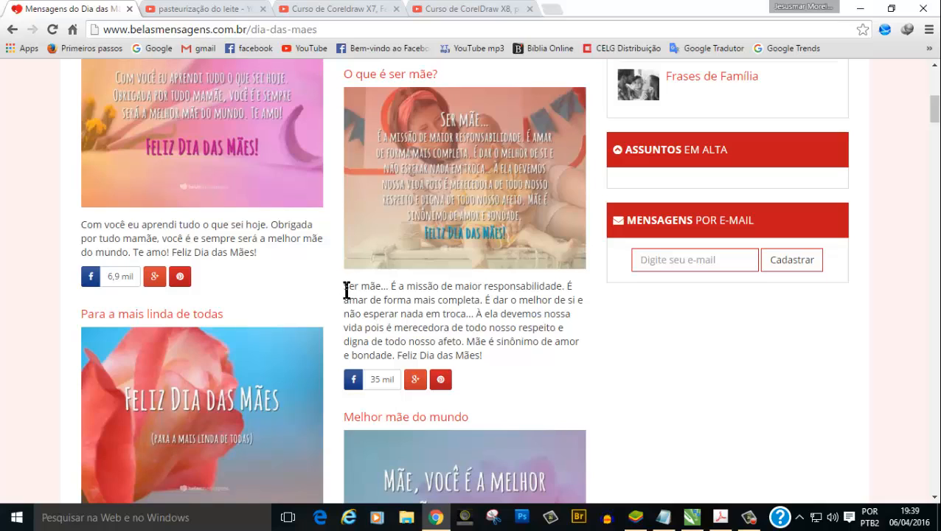
drag(345, 288, 489, 357)
right_click(458, 313)
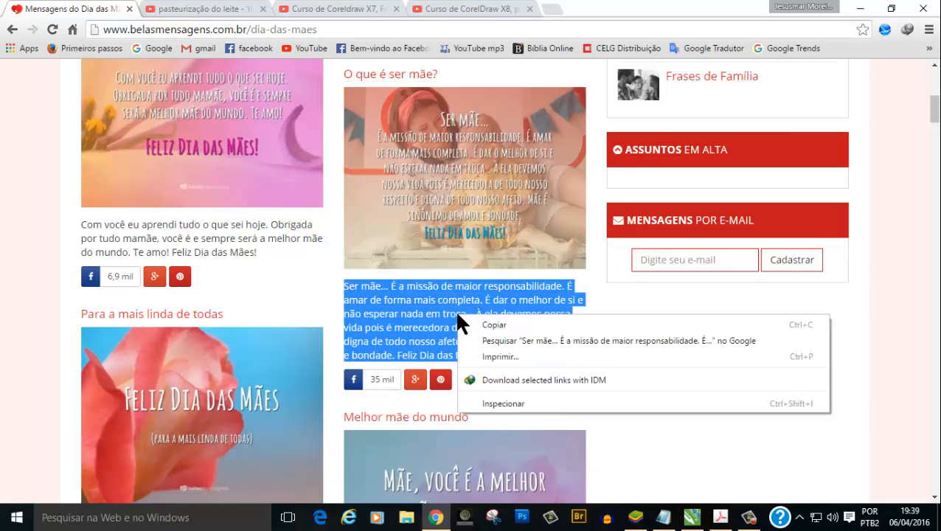
click(490, 329)
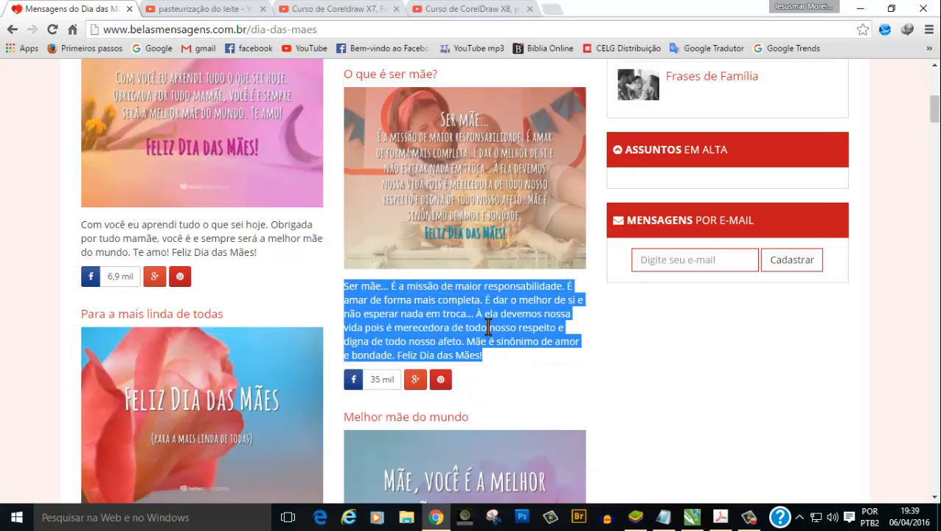
Switch to CorelDRAW and show the object properties for the rectangle's paragraph text
click(692, 517)
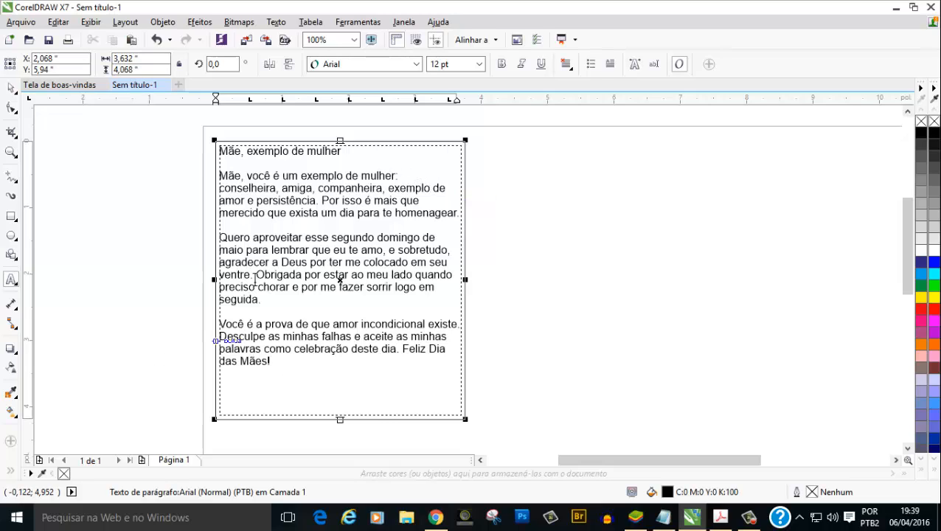
click(402, 22)
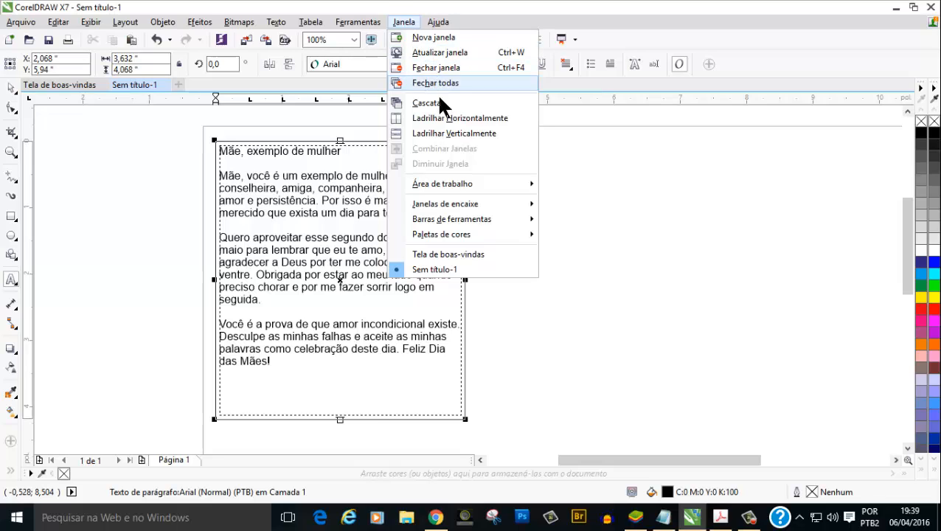
mouse_move(472, 207)
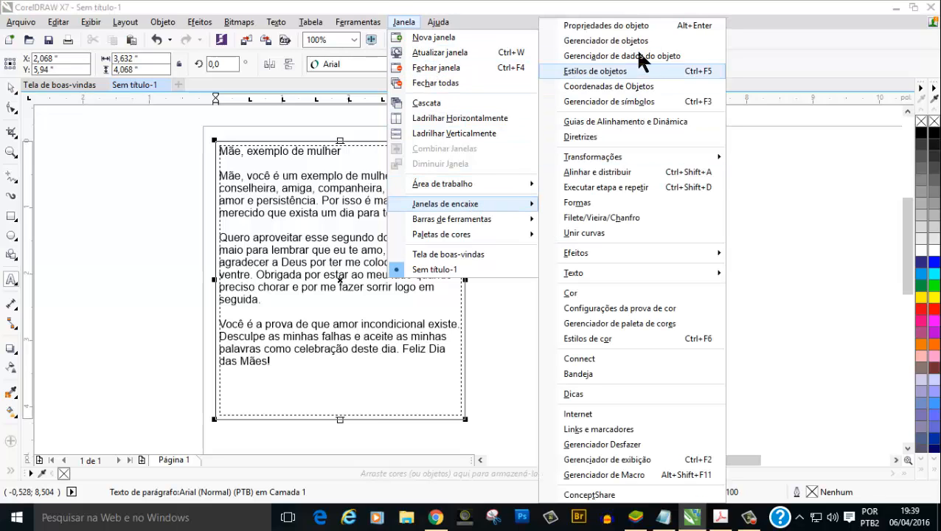
click(589, 29)
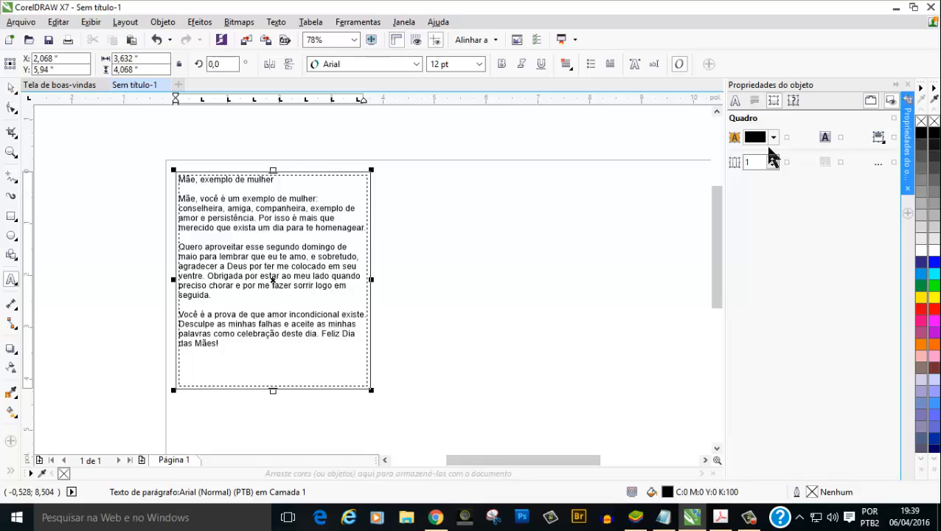
Select the text-filled rectangle and divide its paragraph text frame into 3 columns
click(13, 89)
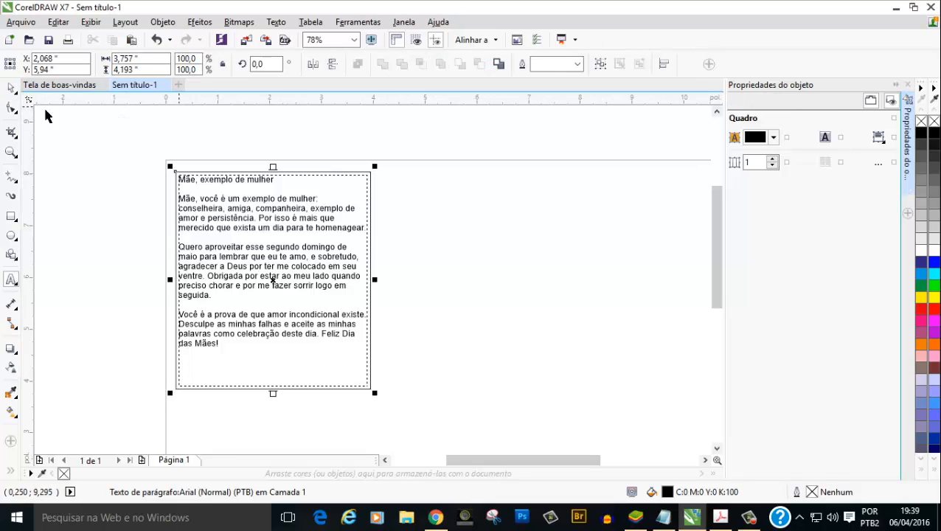
click(291, 240)
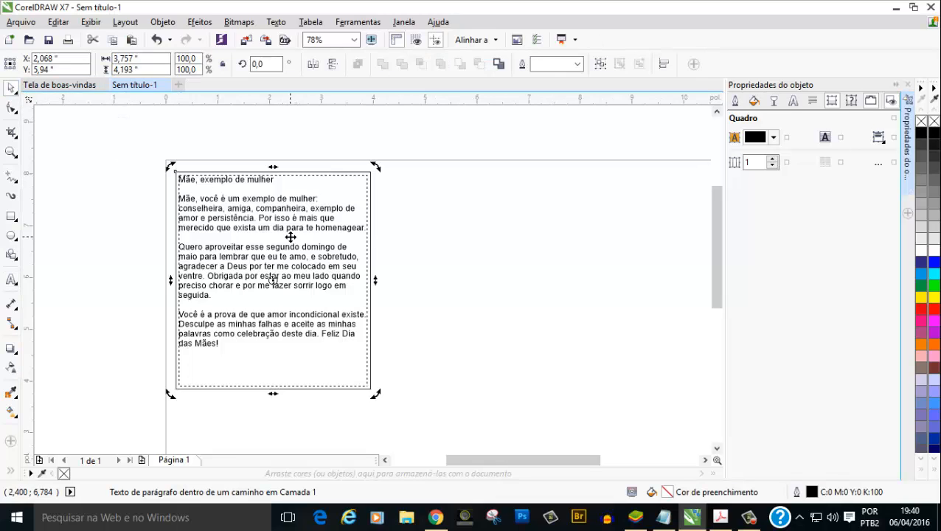
click(291, 239)
scroll(290, 240, up, 2)
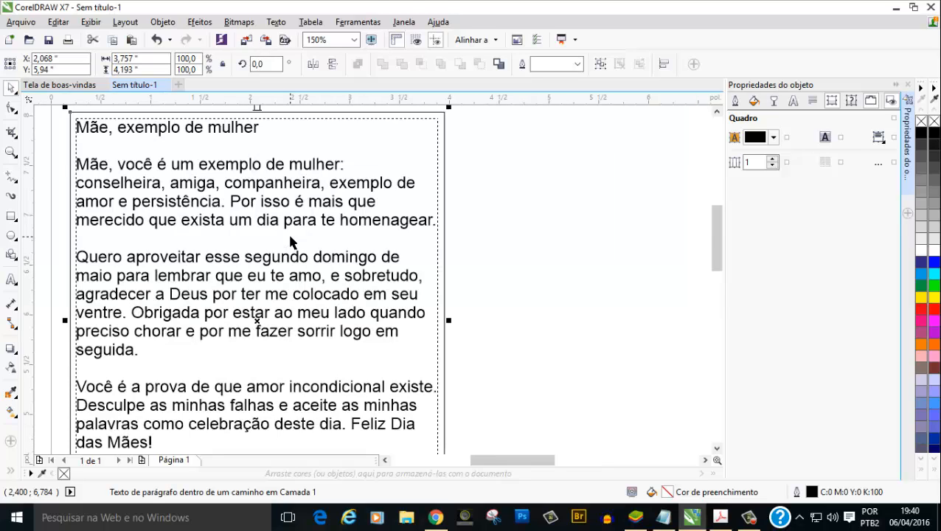
scroll(290, 241, down, 2)
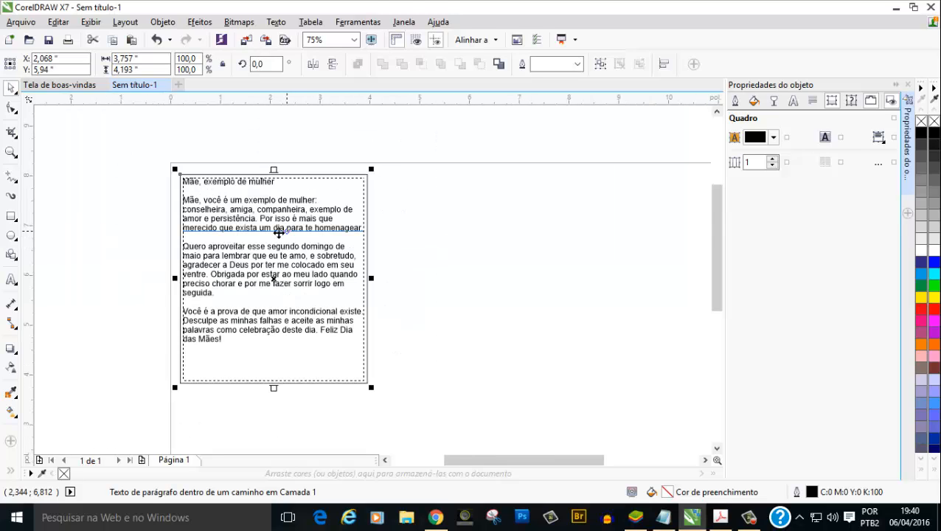
click(12, 153)
drag(340, 378, 379, 399)
click(11, 88)
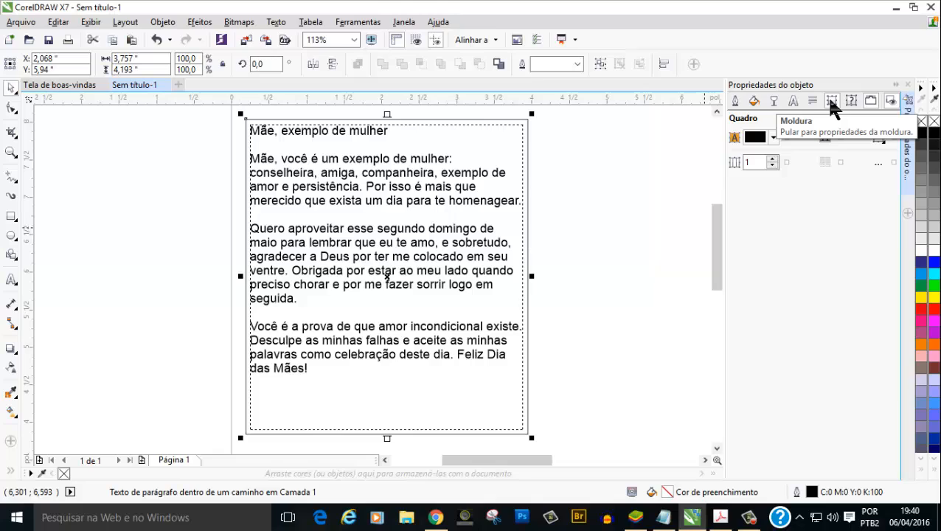
click(773, 159)
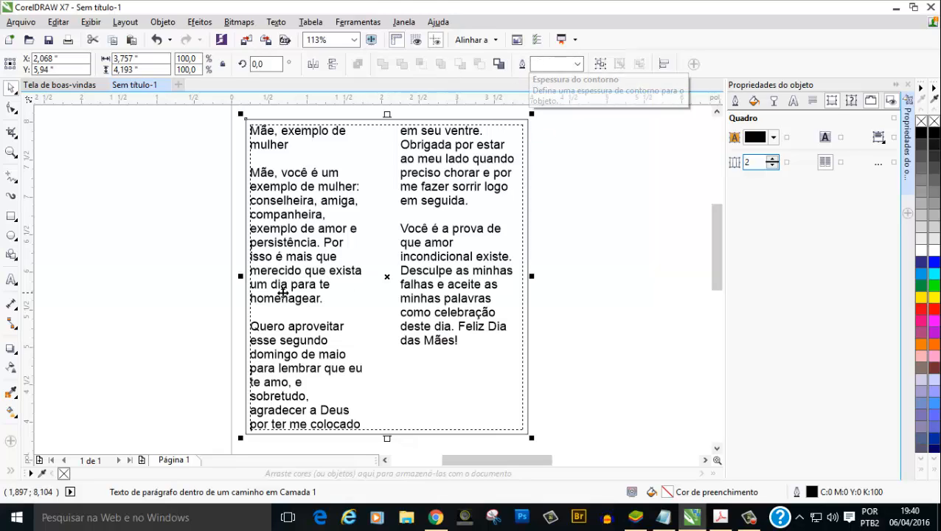
click(772, 158)
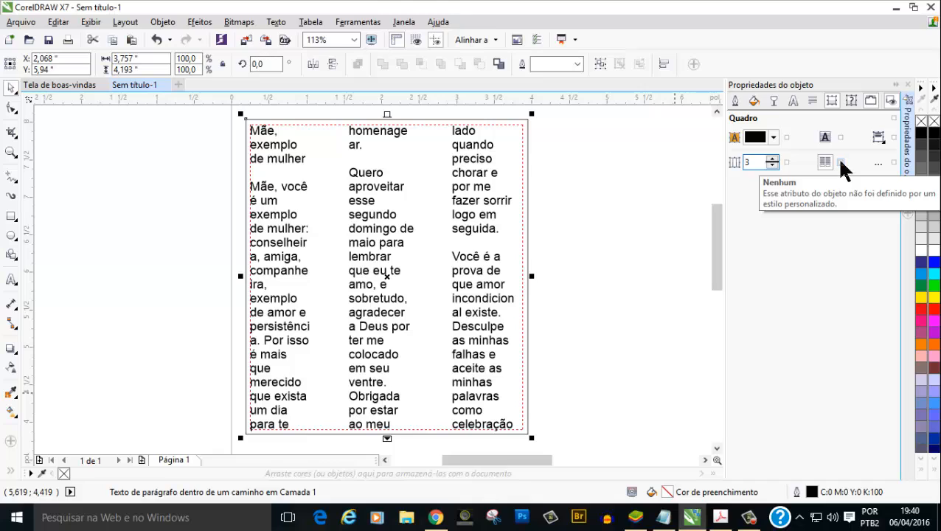
Open the detailed column settings for the text frame and turn off equal column widths
click(878, 163)
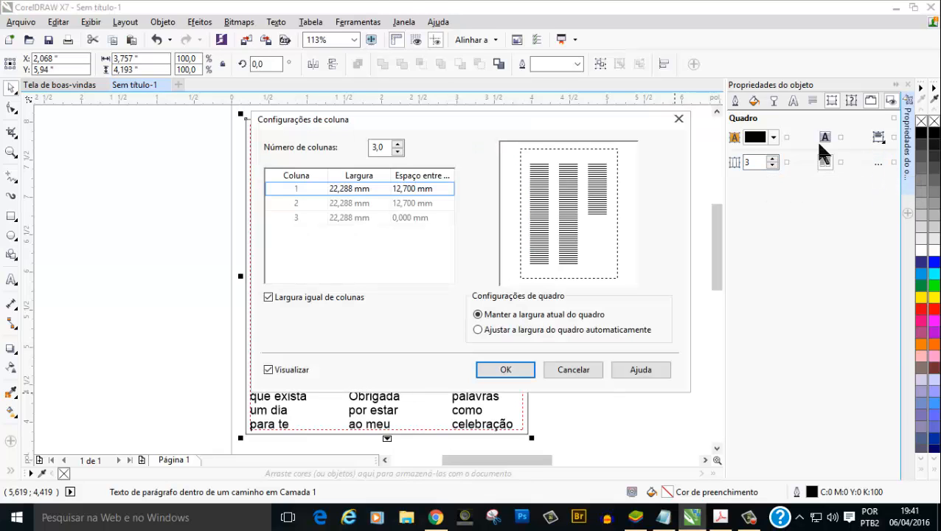
drag(569, 118, 701, 53)
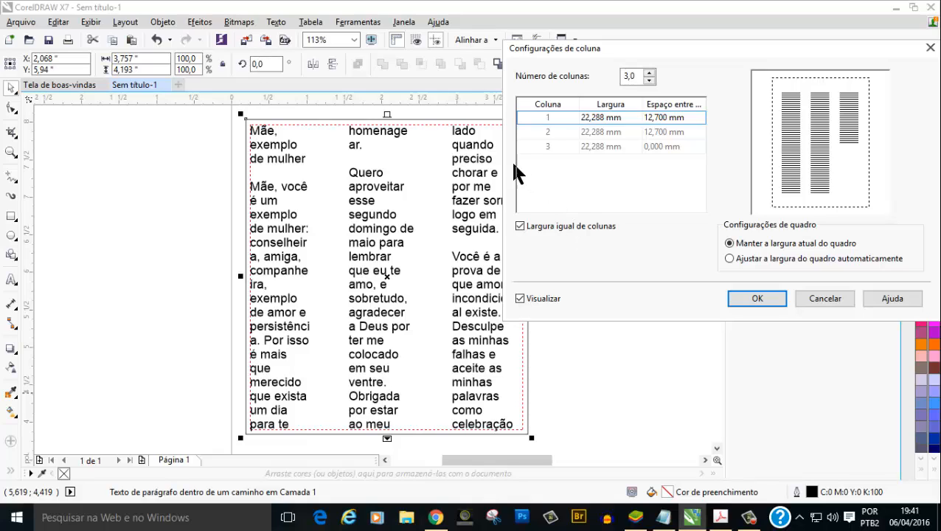
click(520, 226)
click(630, 120)
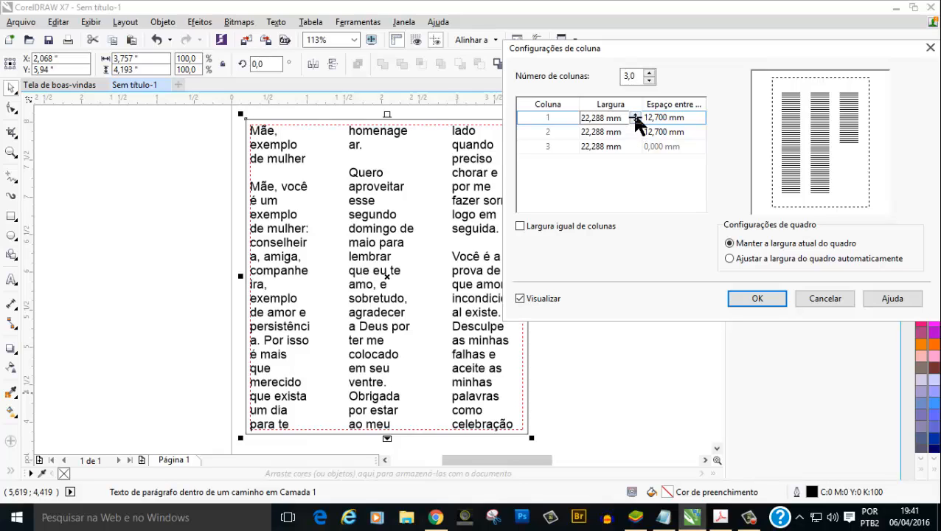
Widen column 1 of the text frame to 25,788 mm in small increments
click(634, 115)
click(634, 115)
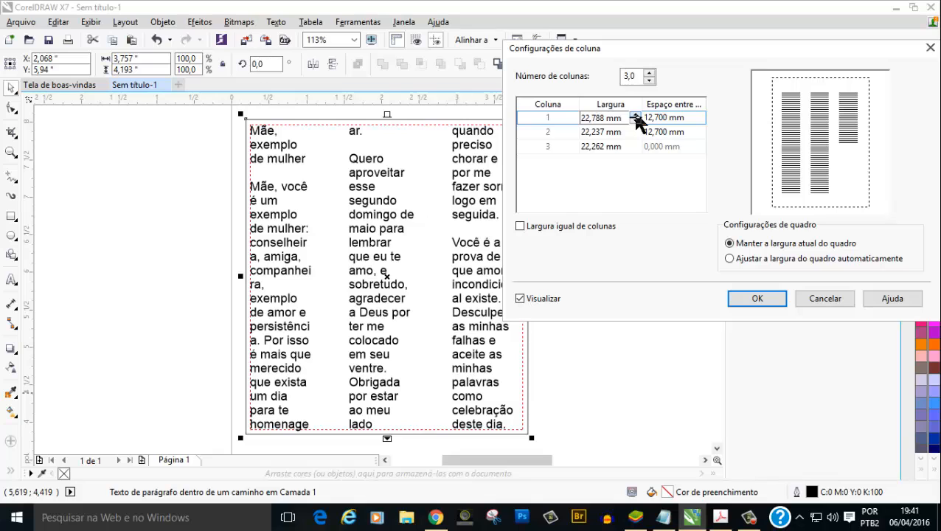
click(634, 115)
click(634, 115)
click(634, 115)
click(635, 115)
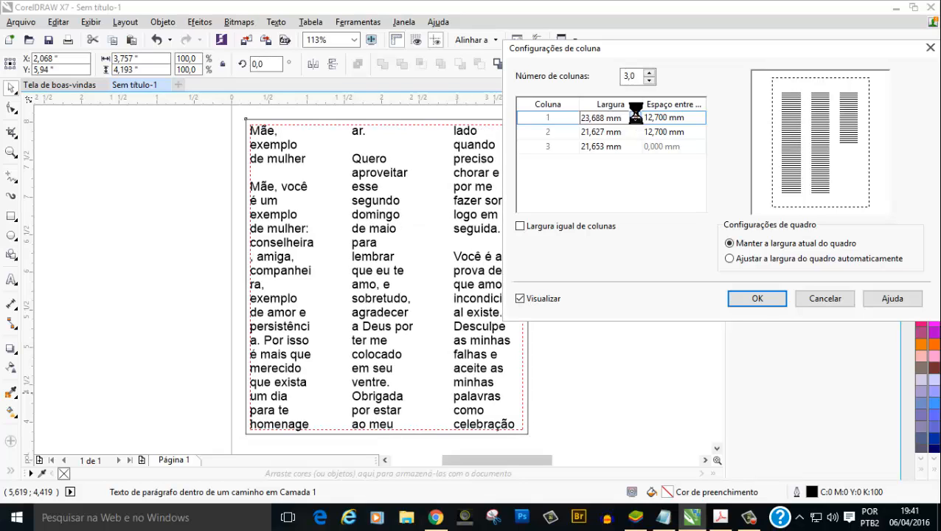
click(634, 115)
click(635, 116)
click(634, 115)
click(634, 115)
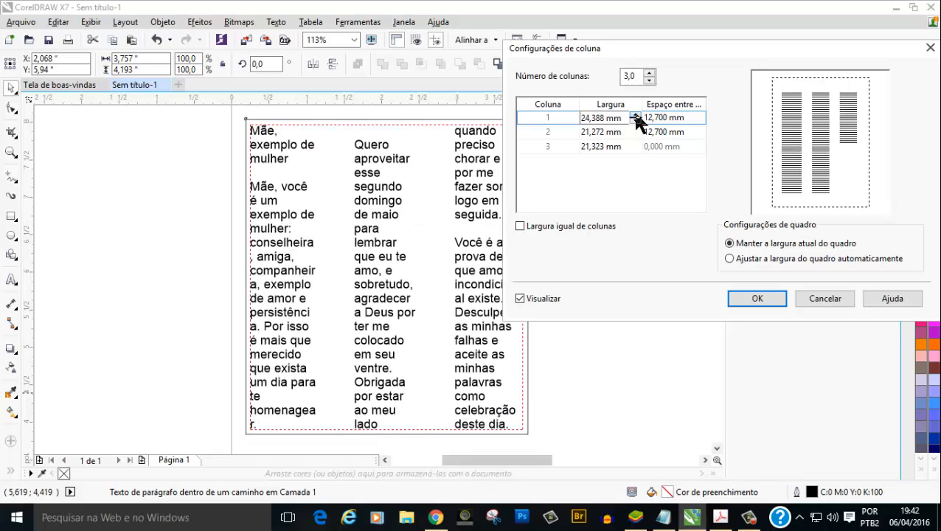
click(635, 115)
click(634, 115)
click(634, 115)
click(634, 115)
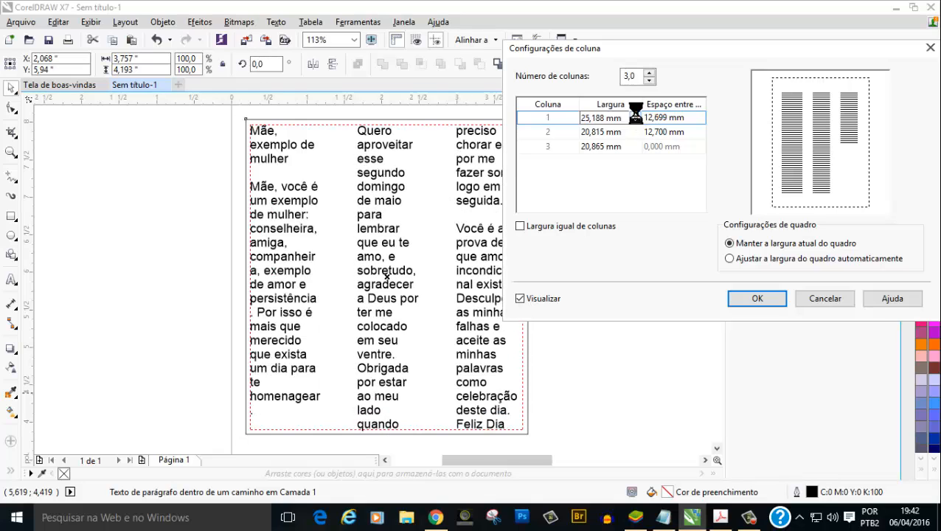
click(634, 115)
click(634, 115)
click(634, 115)
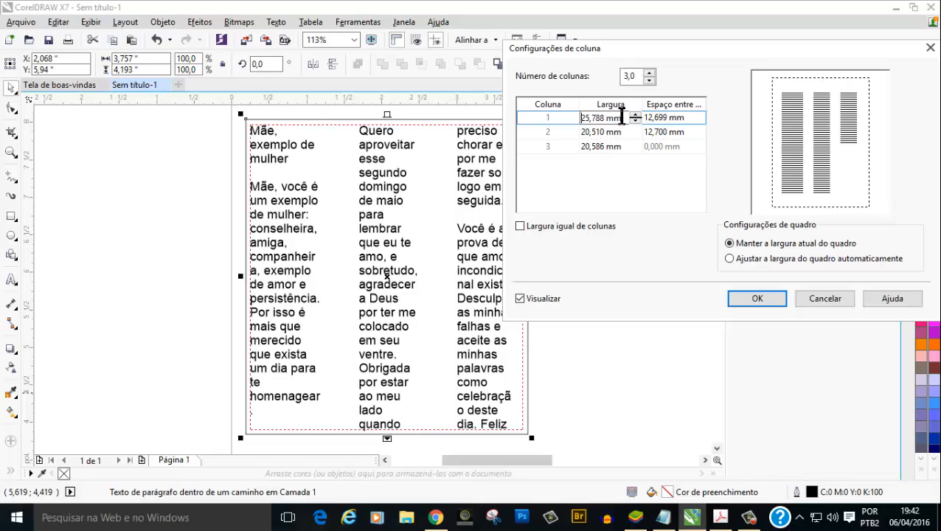
Set the width of column 1 to 35 mm
drag(623, 118, 563, 124)
text(35)
click(625, 131)
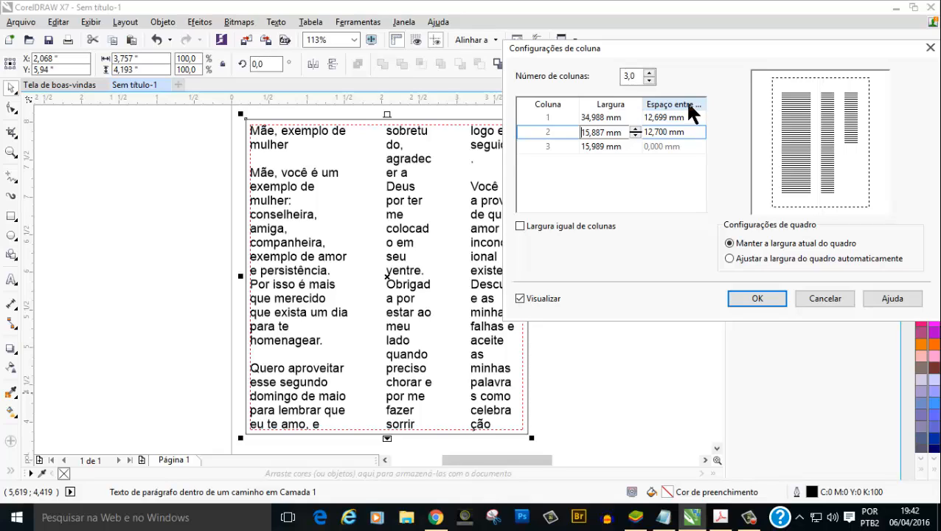
Set the spacing after columns 1 and 2 to 8 mm each and apply the column settings
click(680, 118)
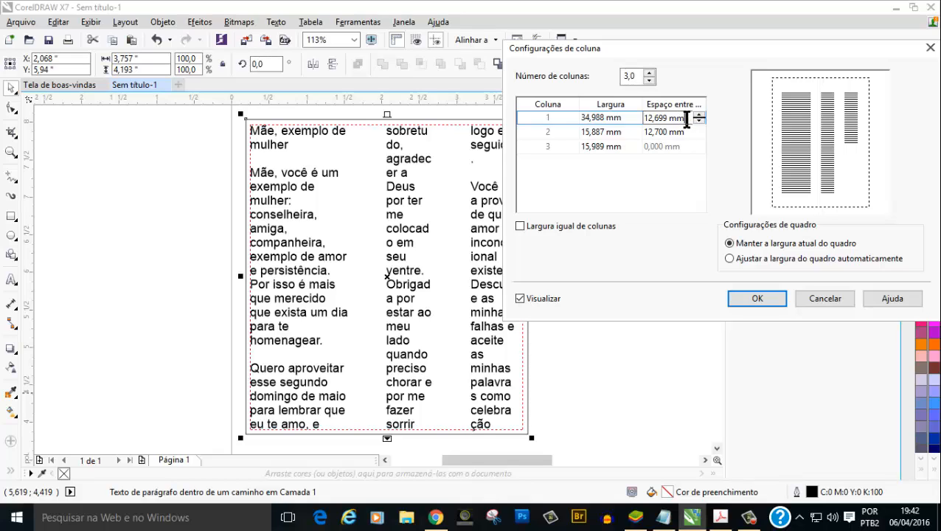
drag(687, 120, 630, 132)
text(8)
click(693, 132)
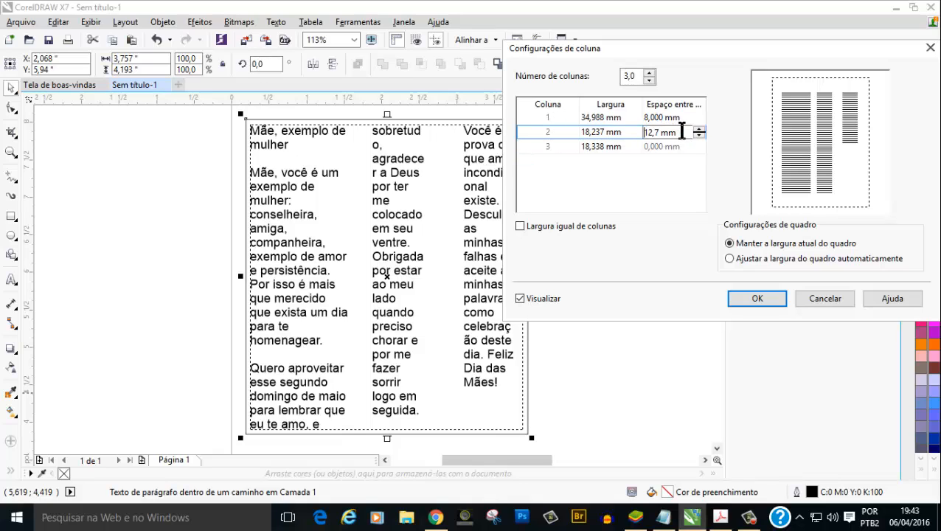
drag(681, 131, 629, 137)
text(8)
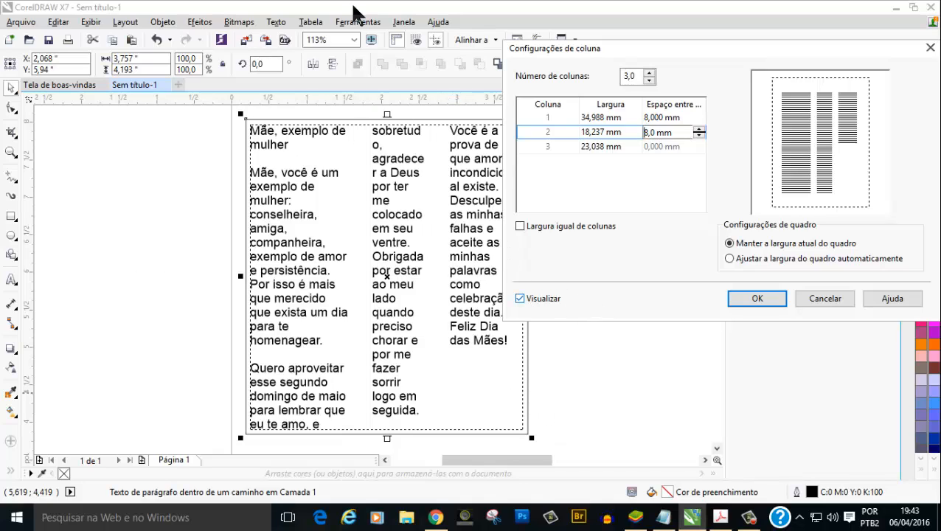
click(773, 300)
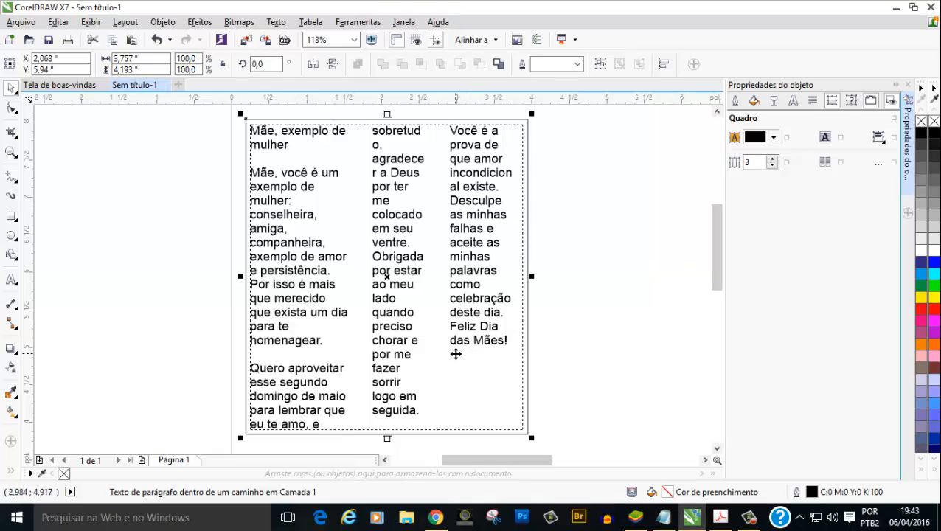
Draw a rectangle about 3,717 by 4,167 inches on the page beside the three-column text frame
scroll(456, 354, down, 1)
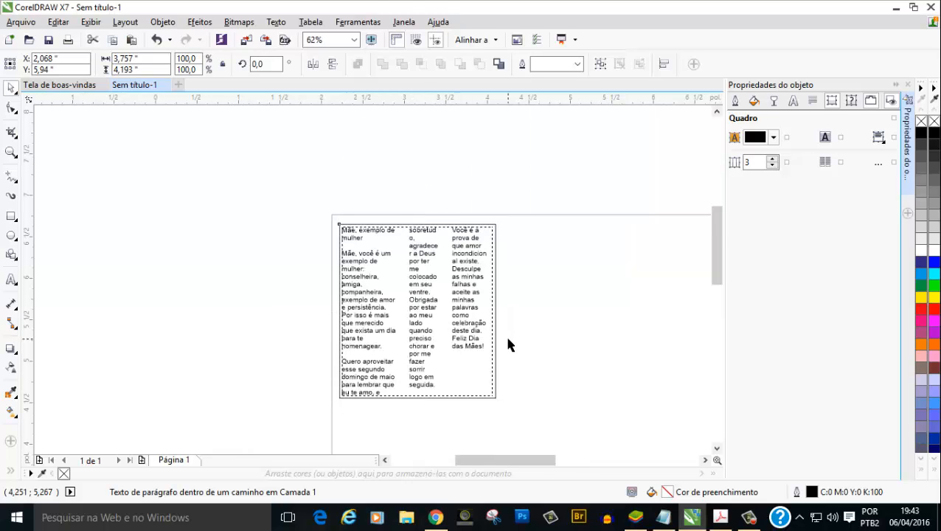
scroll(504, 336, up, 2)
scroll(386, 202, down, 3)
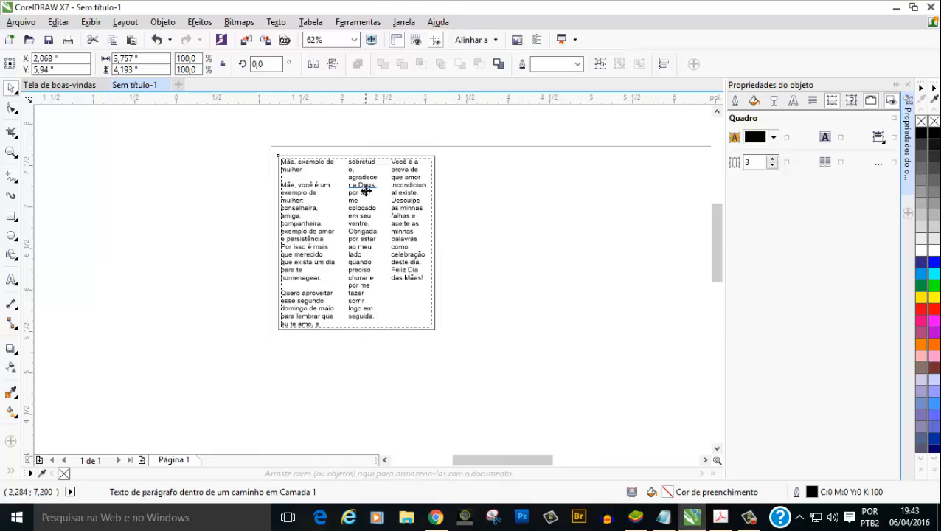
scroll(361, 189, up, 2)
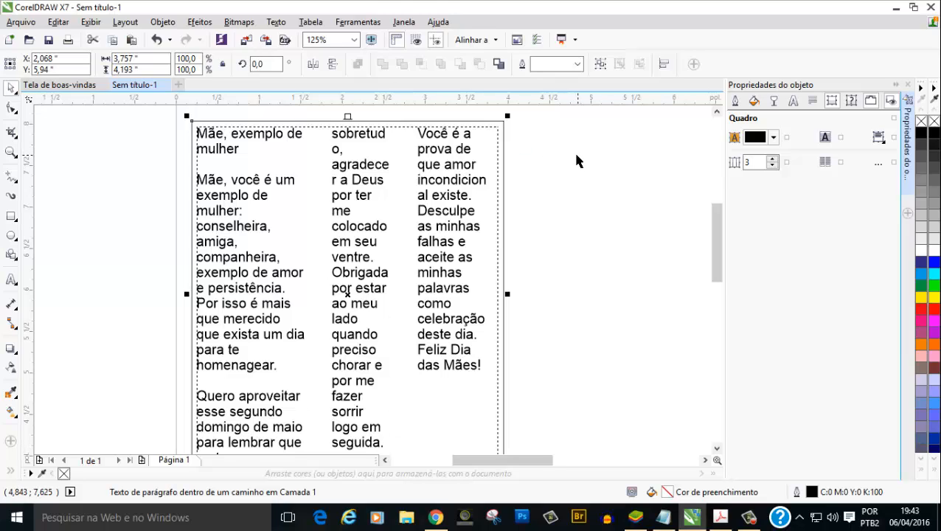
scroll(609, 237, down, 1)
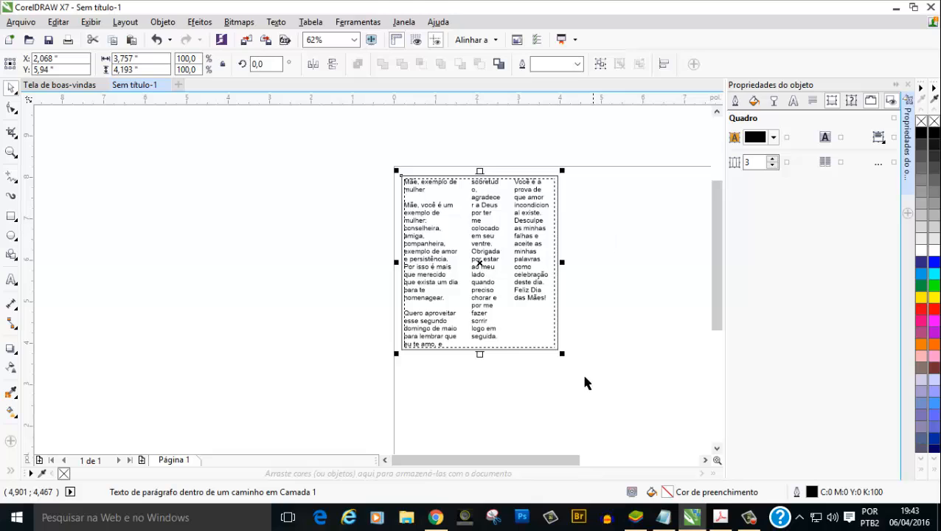
click(704, 459)
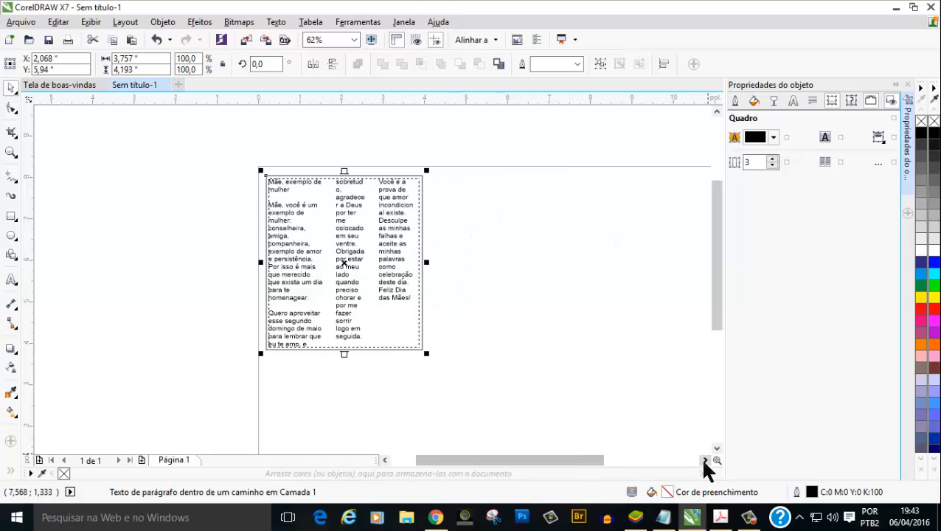
click(12, 217)
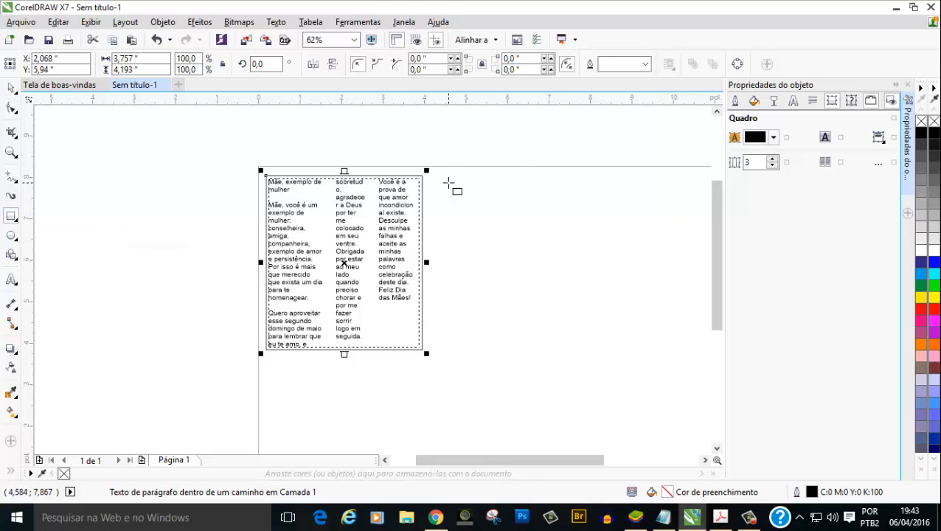
drag(449, 178, 603, 351)
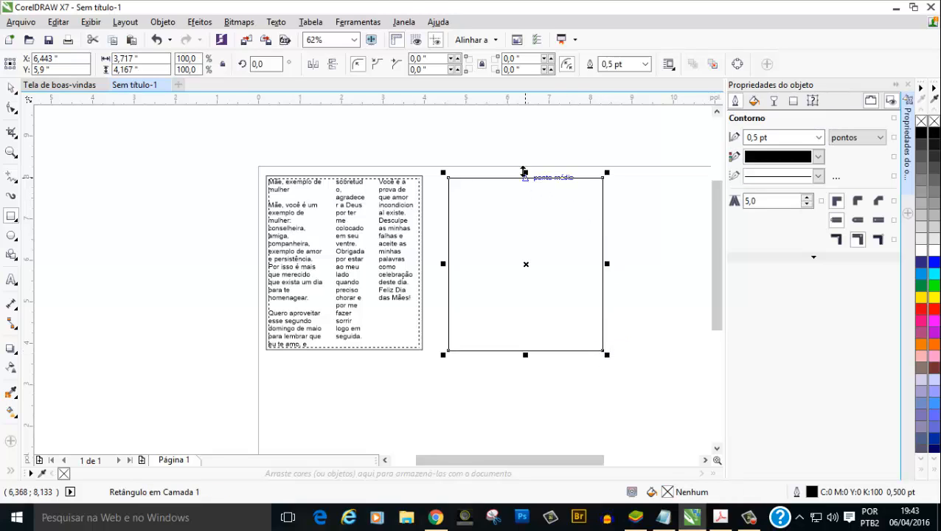
Convert the new rectangle into an empty paragraph text frame
click(313, 24)
click(313, 24)
click(313, 24)
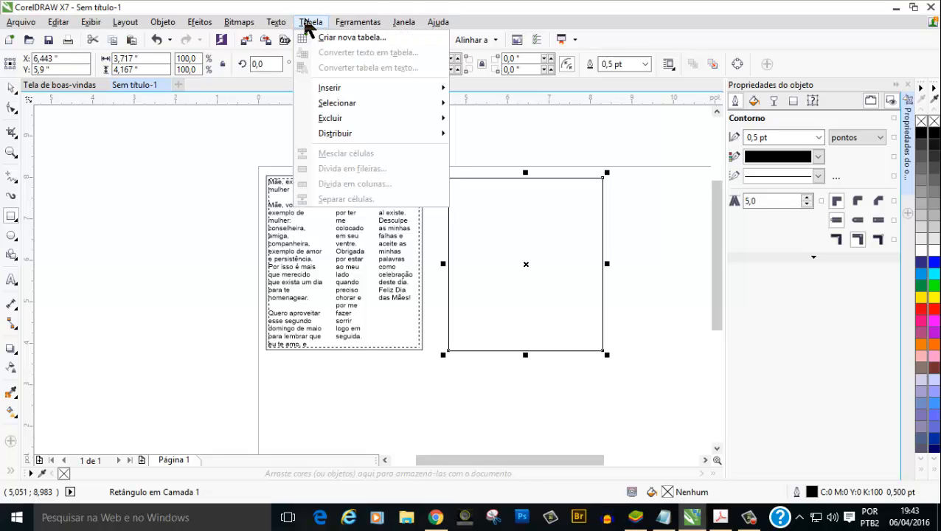
click(313, 25)
click(277, 23)
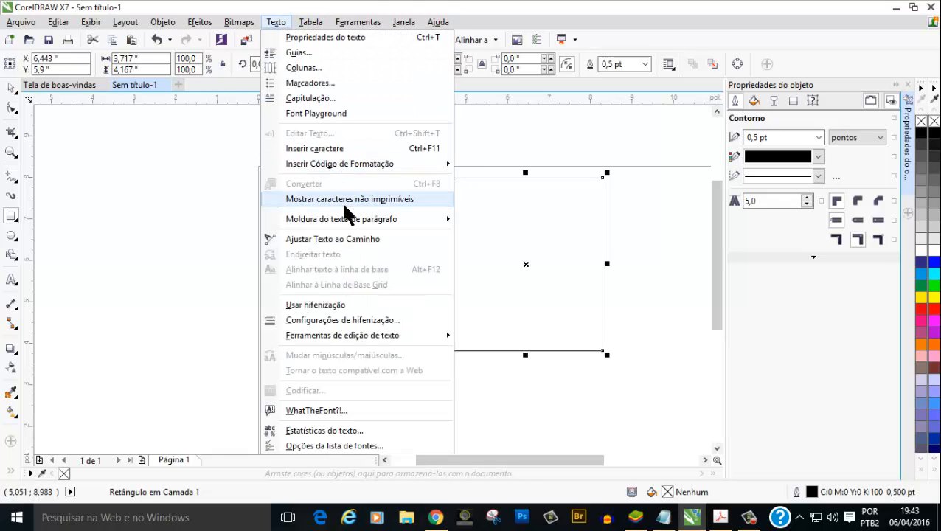
mouse_move(379, 224)
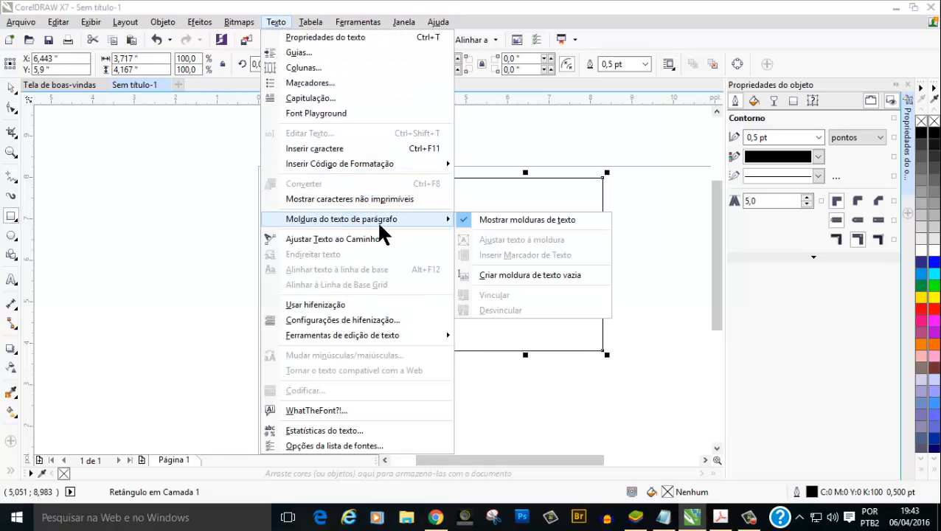
click(558, 275)
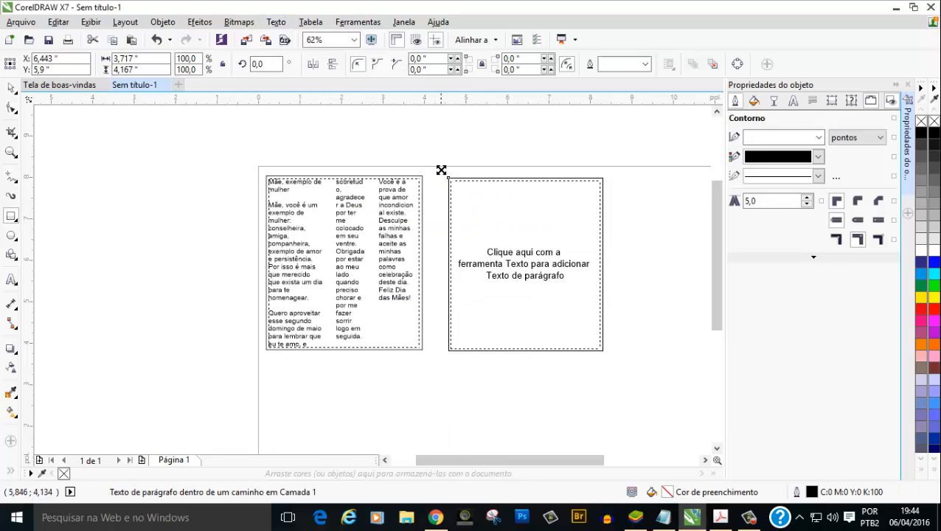
drag(441, 171, 435, 166)
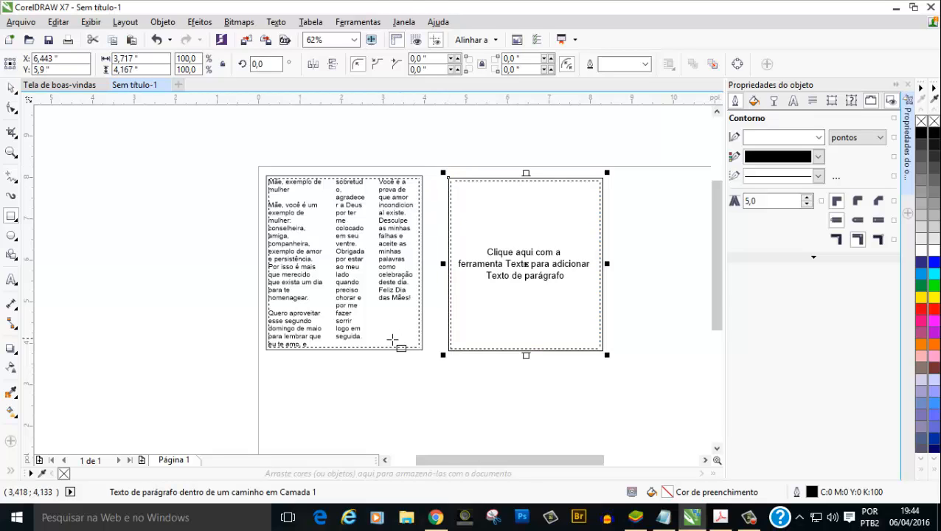
Place the text cursor after "das Mães!" in the third column and start a new line
scroll(387, 341, up, 1)
scroll(388, 341, up, 2)
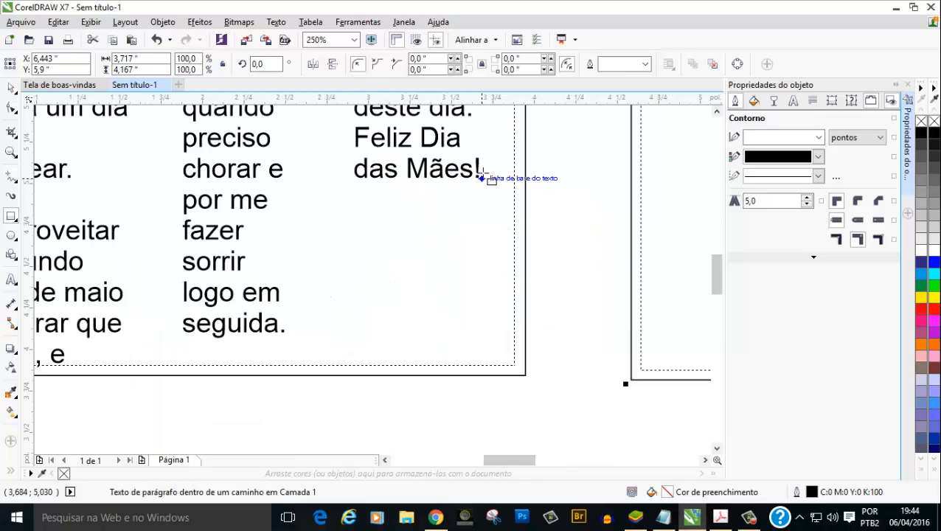
click(12, 279)
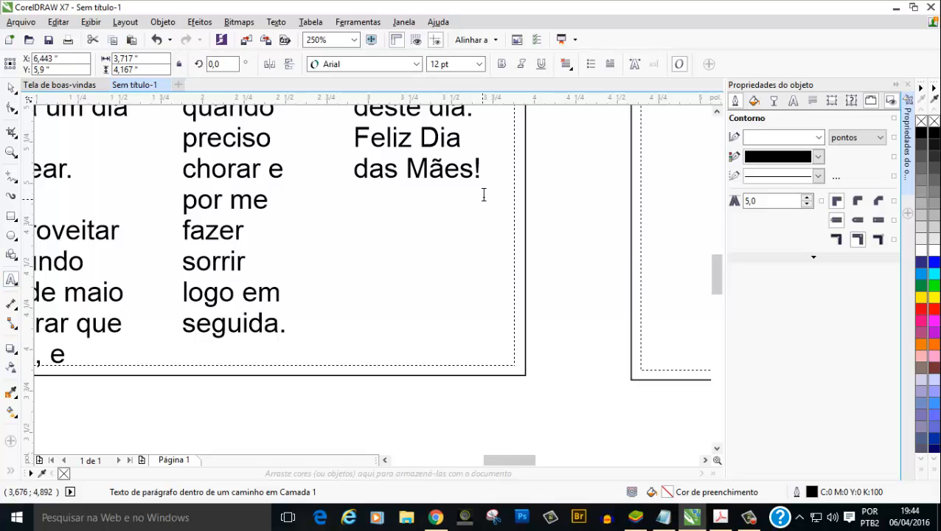
click(482, 179)
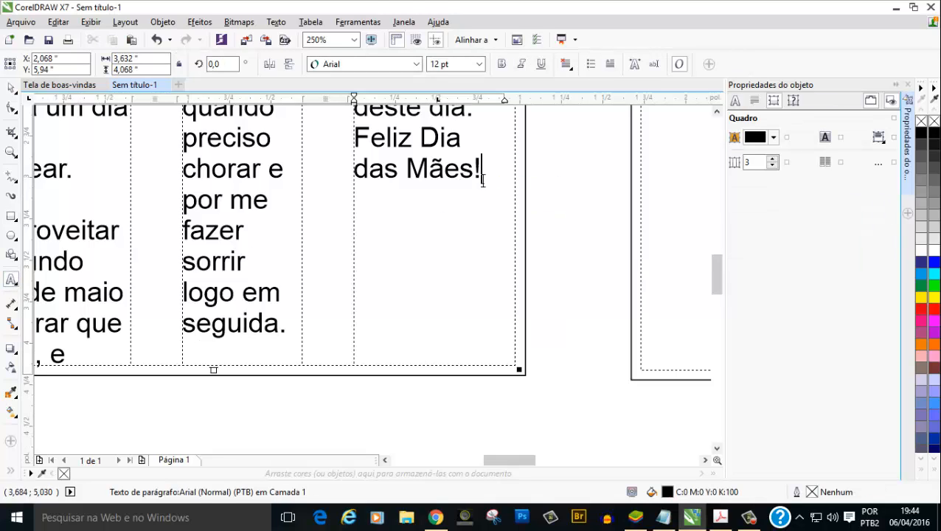
key(Return)
Copy the selected "Ser mãe..." message from the Chrome page, paste it below the existing text in Notepad and maximize the Notepad window
click(436, 517)
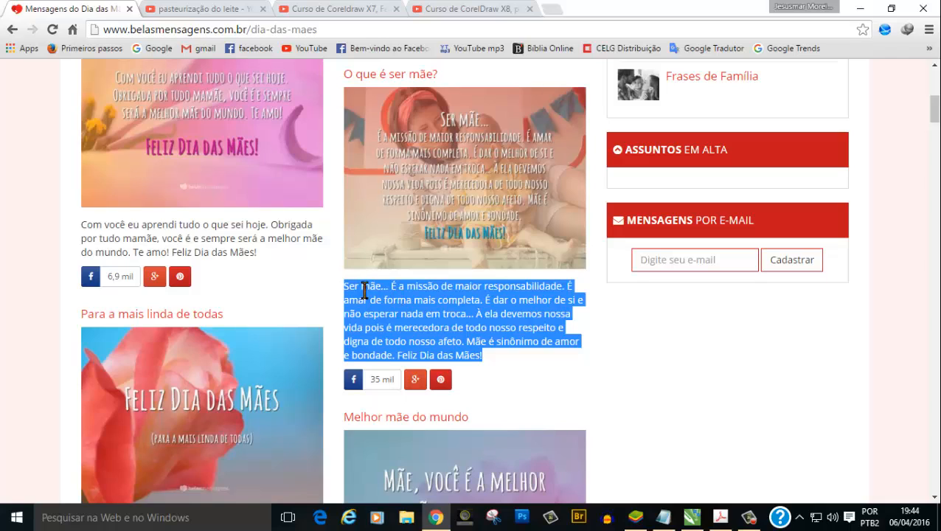
right_click(441, 303)
click(479, 319)
click(665, 518)
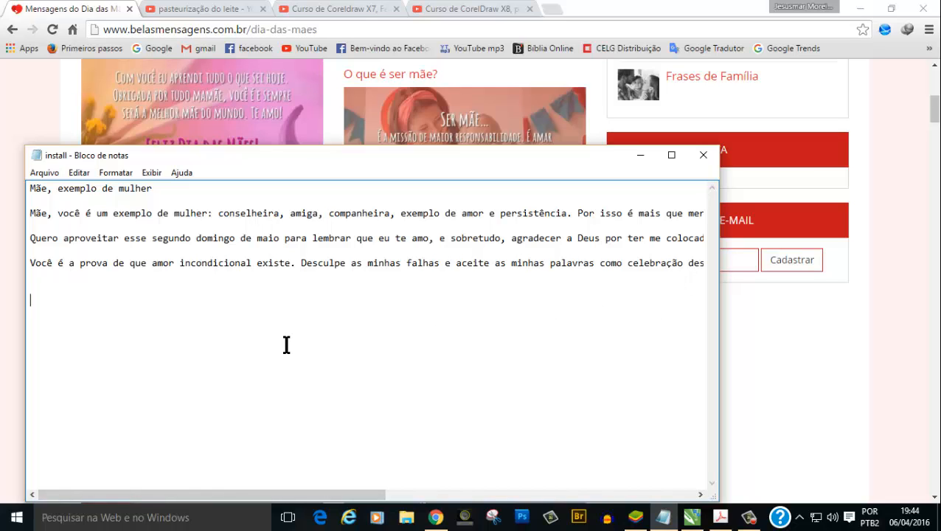
key(ctrl+v)
scroll(287, 345, left, 4)
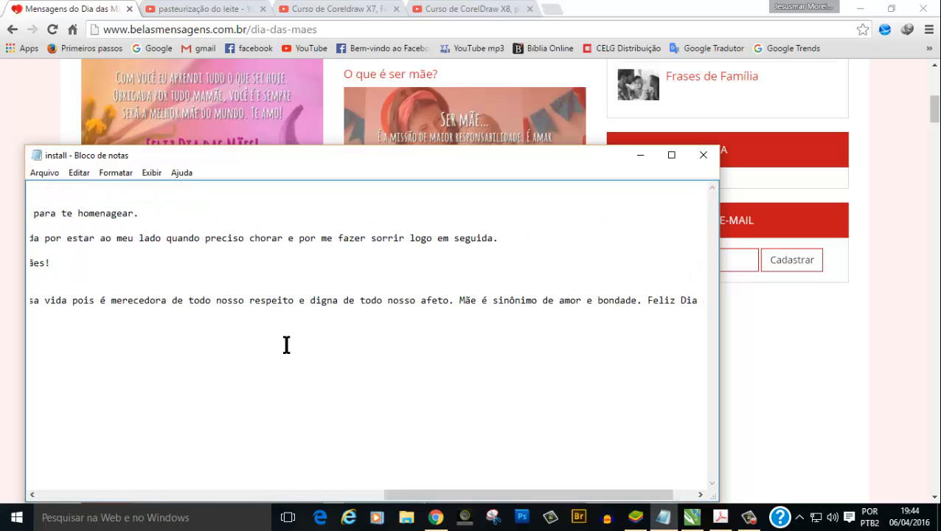
scroll(287, 345, right, 1)
click(671, 156)
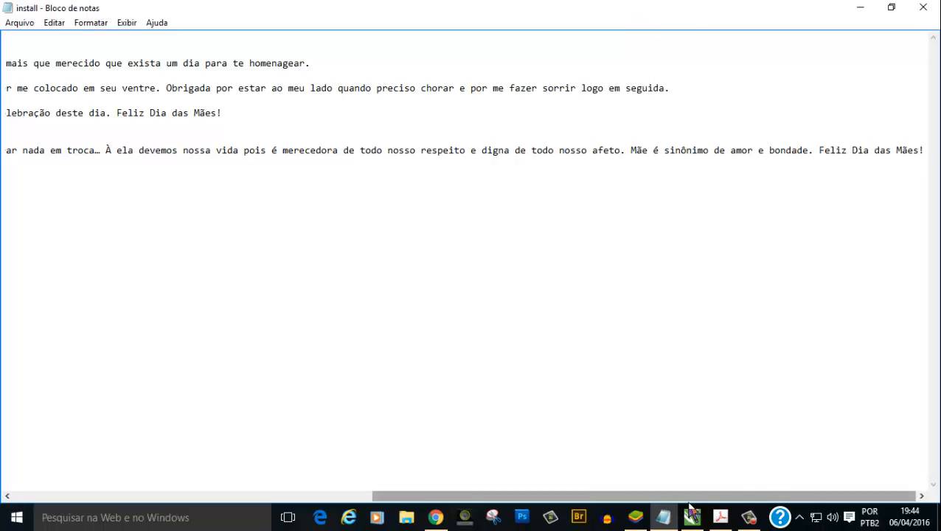
Switch back to CorelDRAW and put the text cursor at the end of the first frame's text
click(701, 522)
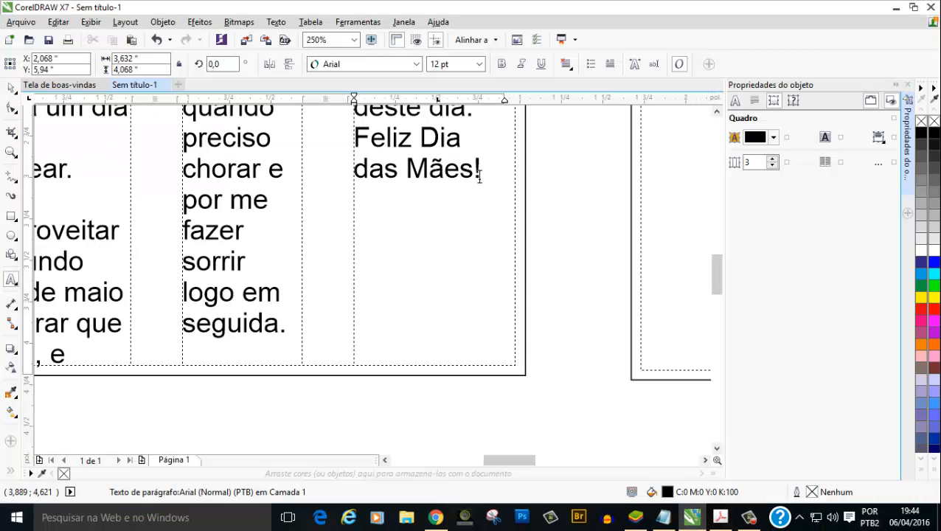
scroll(486, 172, down, 2)
scroll(487, 170, down, 1)
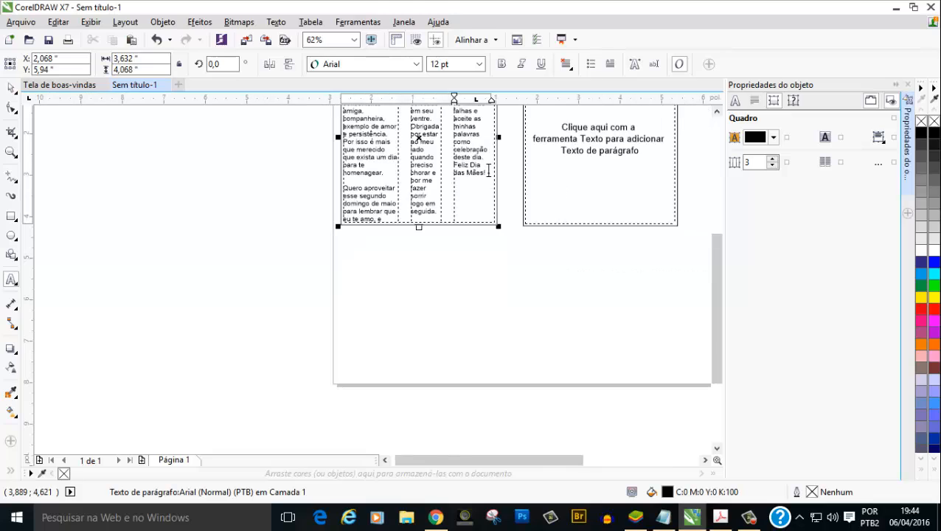
click(486, 175)
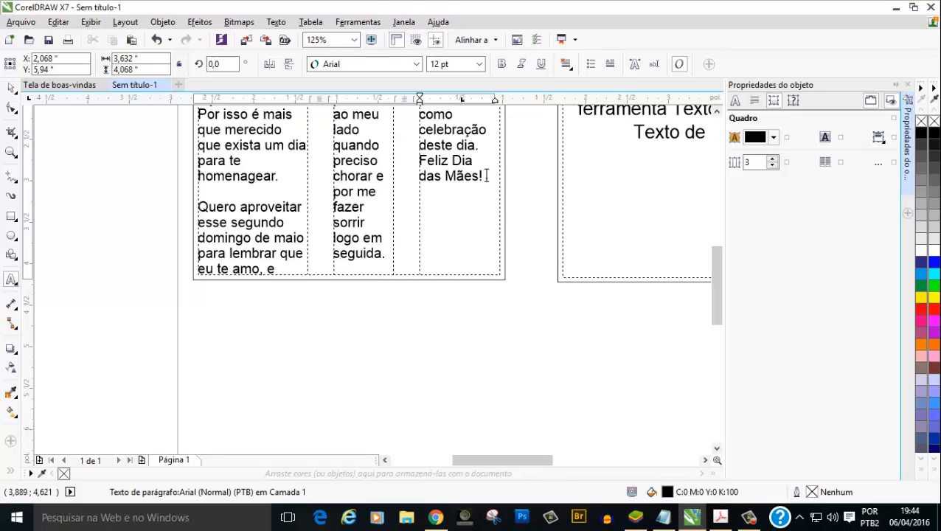
scroll(448, 184, up, 1)
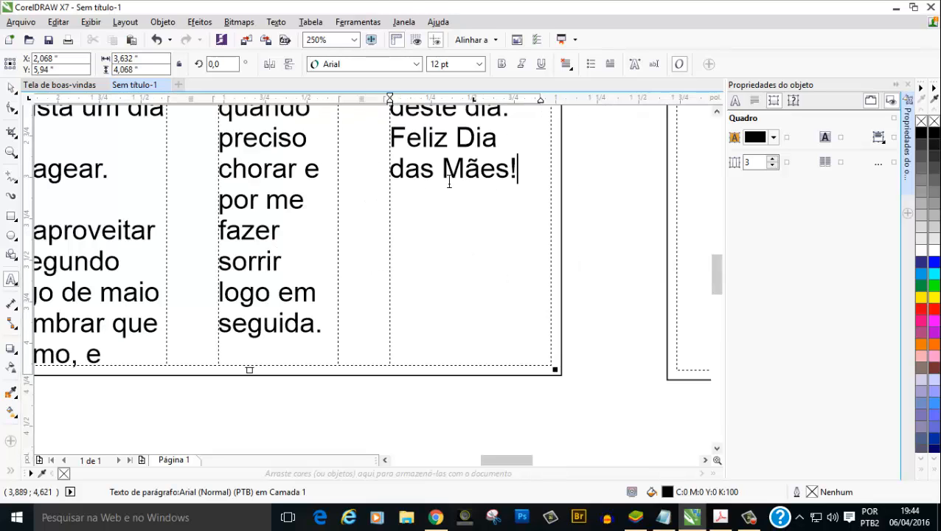
scroll(398, 224, down, 2)
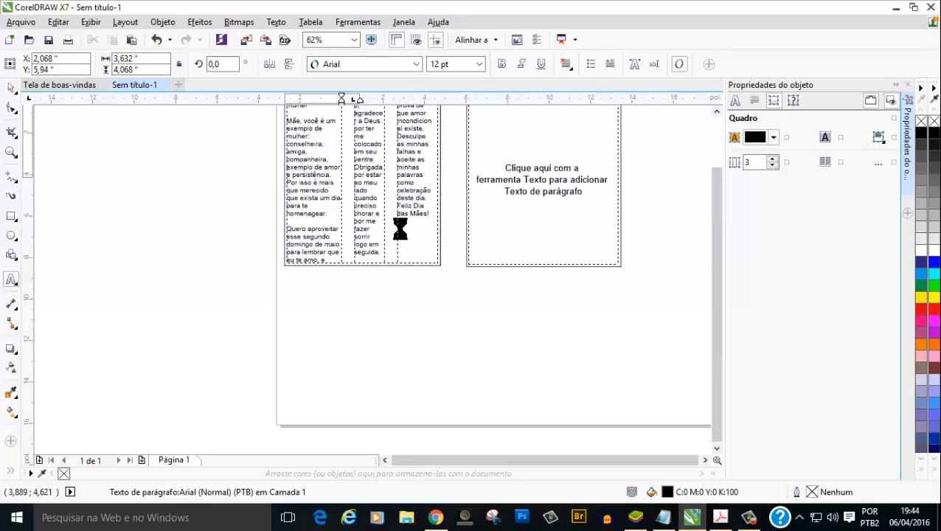
scroll(399, 231, down, 2)
scroll(476, 170, up, 1)
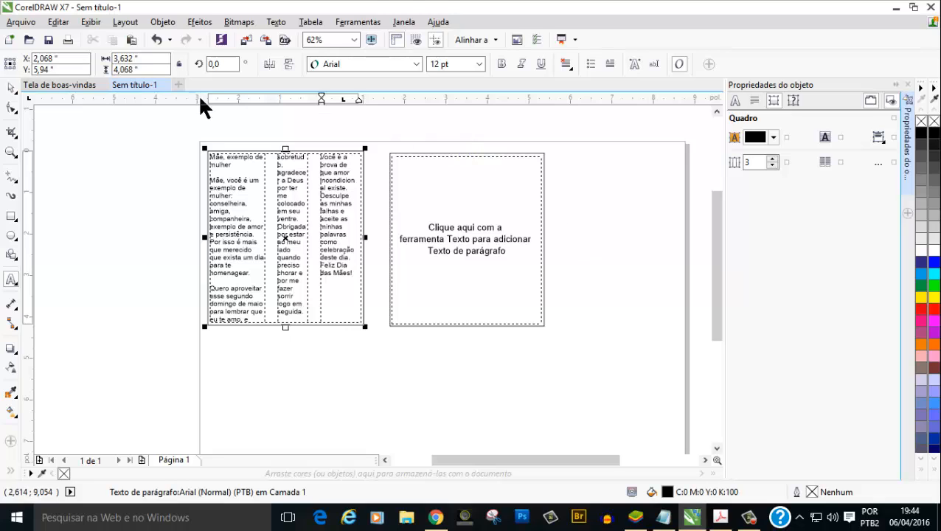
Select the three-column text frame together with the empty frame and link them with Vincular
click(11, 89)
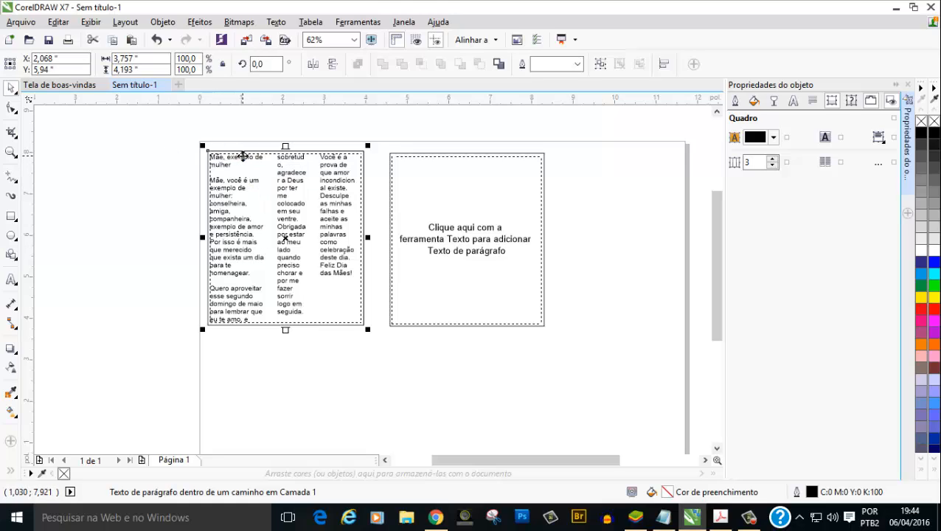
shift+click(471, 200)
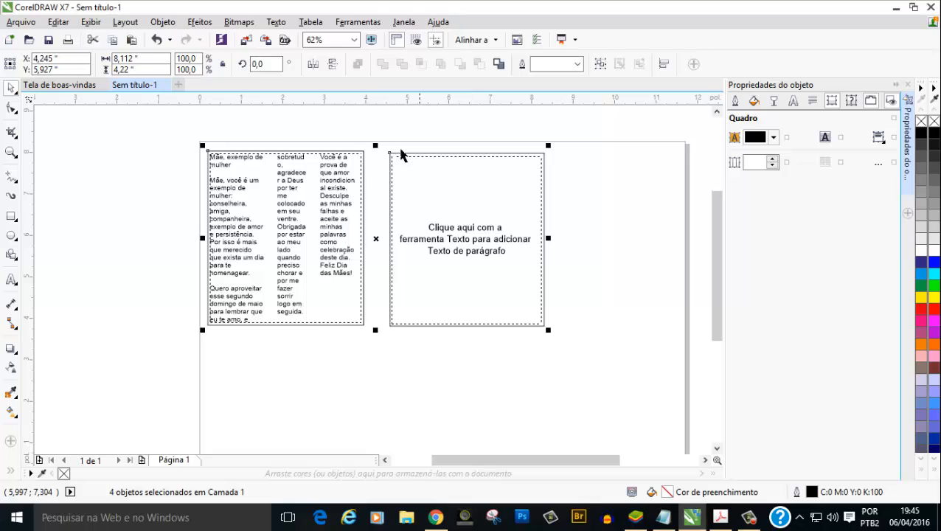
click(276, 22)
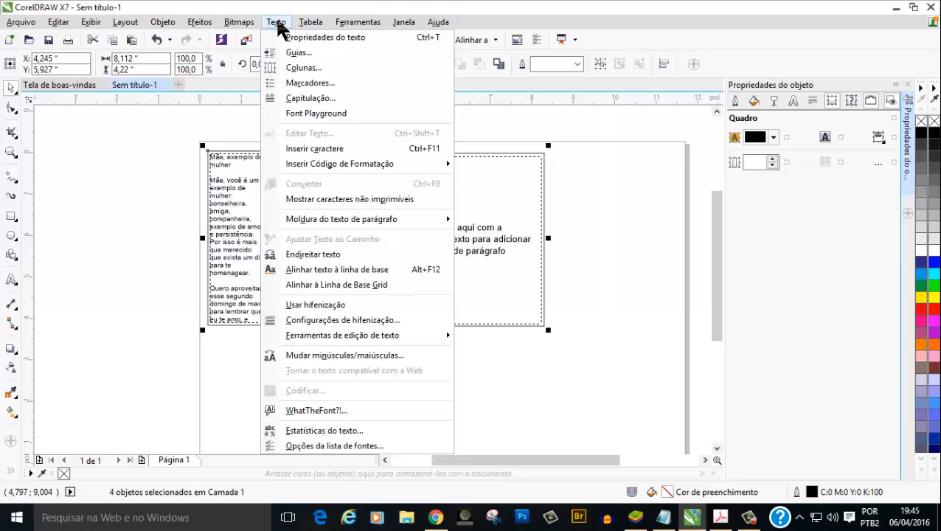
mouse_move(369, 220)
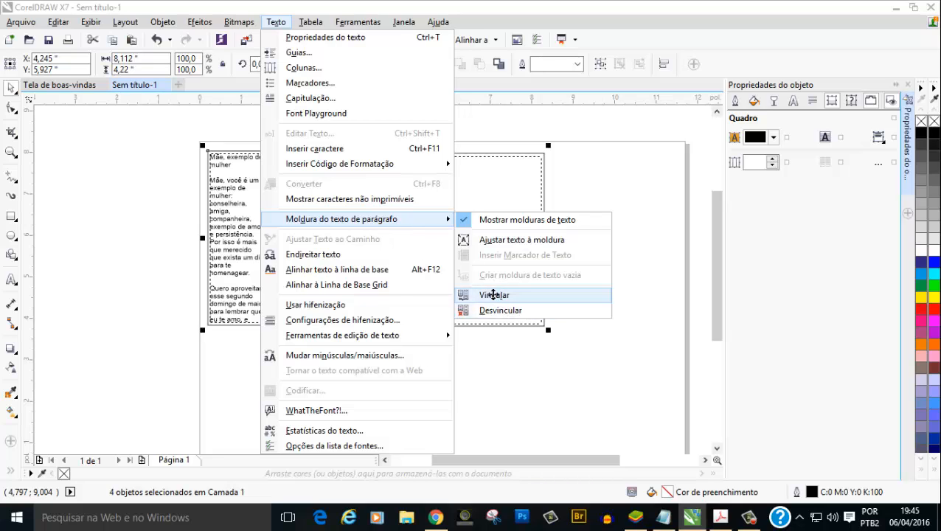
click(493, 295)
Examine the link line and how the paragraph text is distributed between the two linked frames
scroll(373, 230, up, 2)
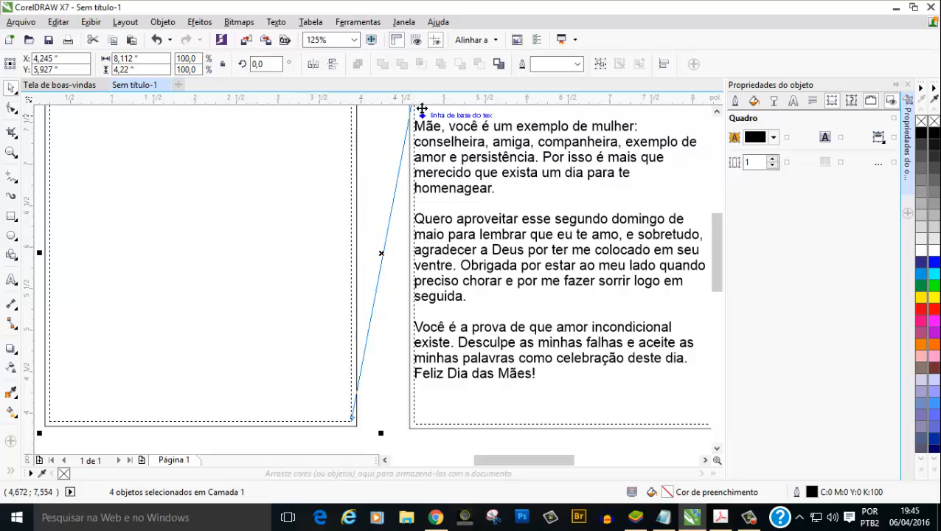
scroll(357, 342, down, 3)
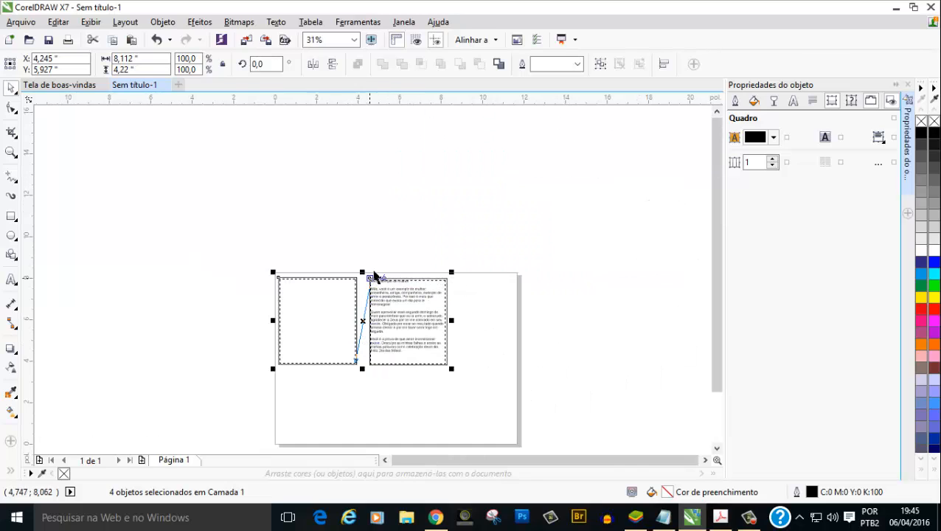
scroll(370, 305, up, 1)
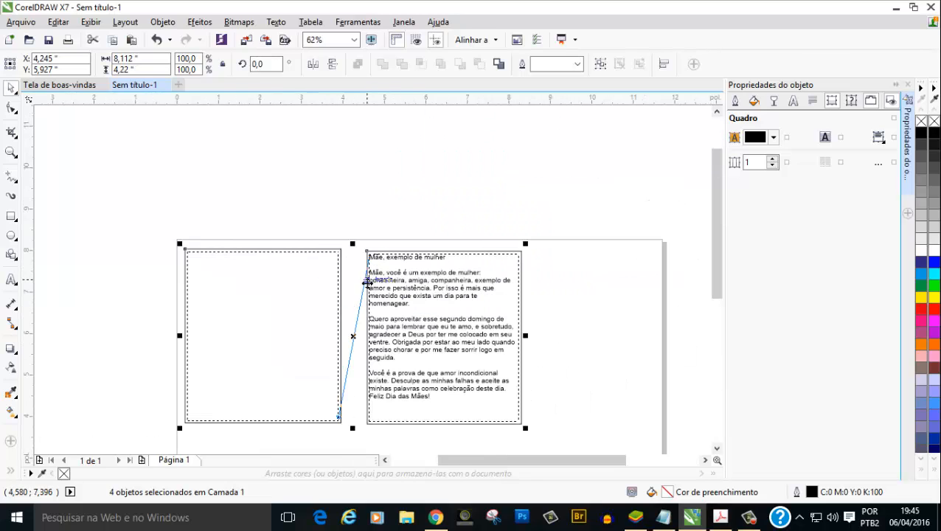
scroll(368, 282, up, 1)
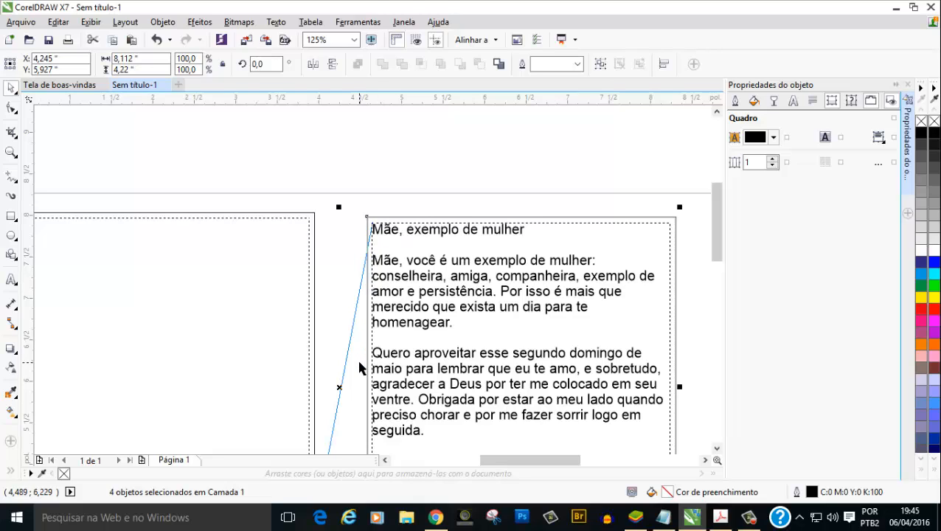
scroll(360, 368, down, 1)
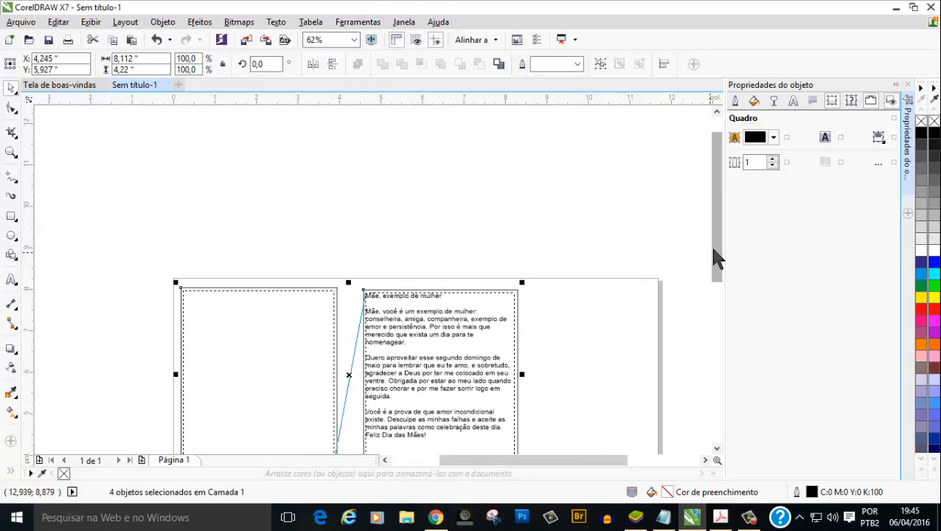
drag(714, 256, 722, 294)
scroll(472, 318, up, 1)
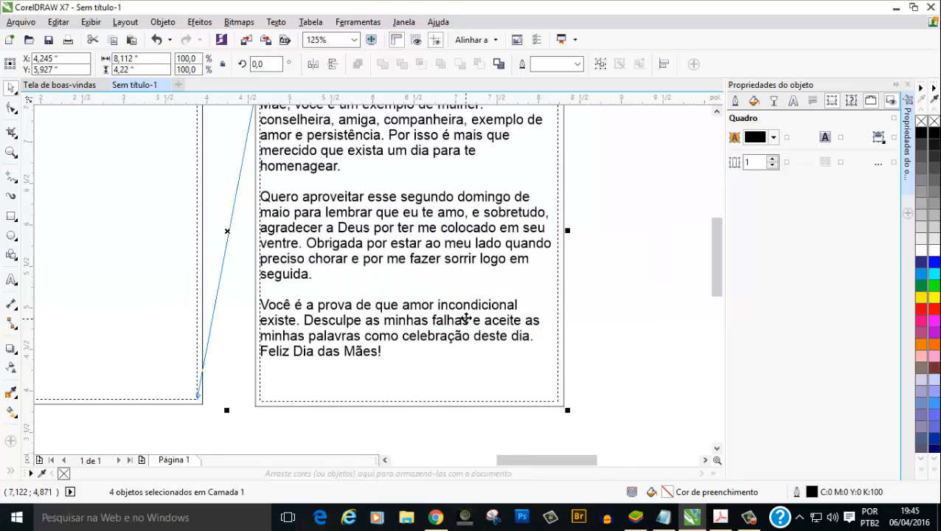
Paste the copied "Ser mãe..." message one blank line below "Feliz Dia das Mães!" in the single-column text frame
scroll(430, 301, down, 1)
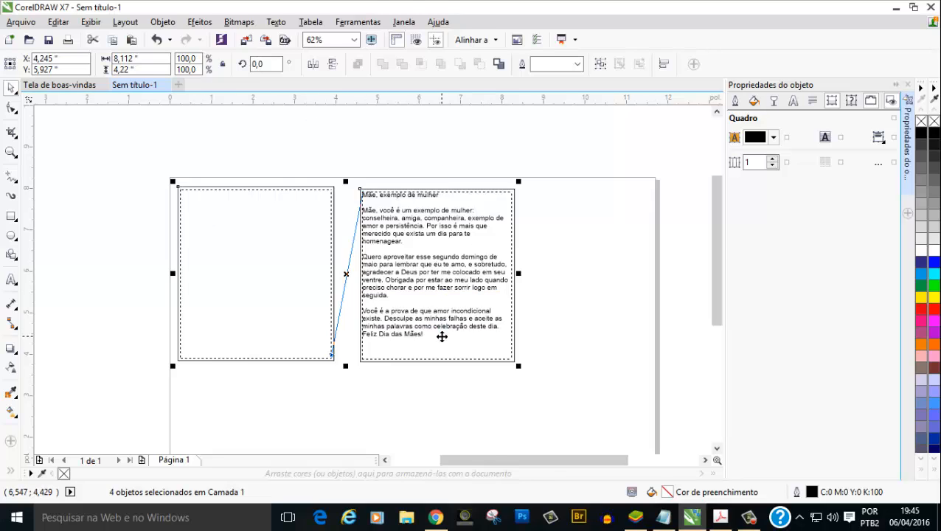
scroll(442, 336, up, 3)
click(12, 281)
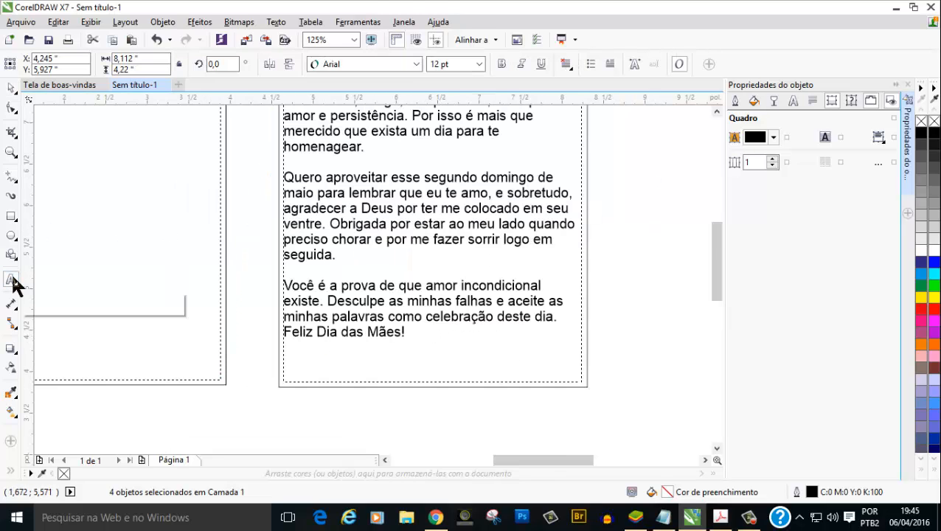
click(413, 334)
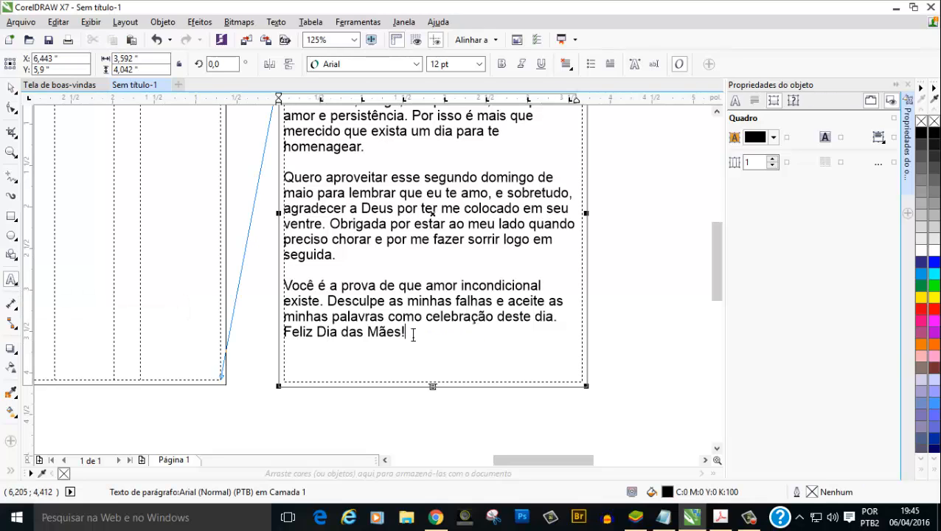
key(Return)
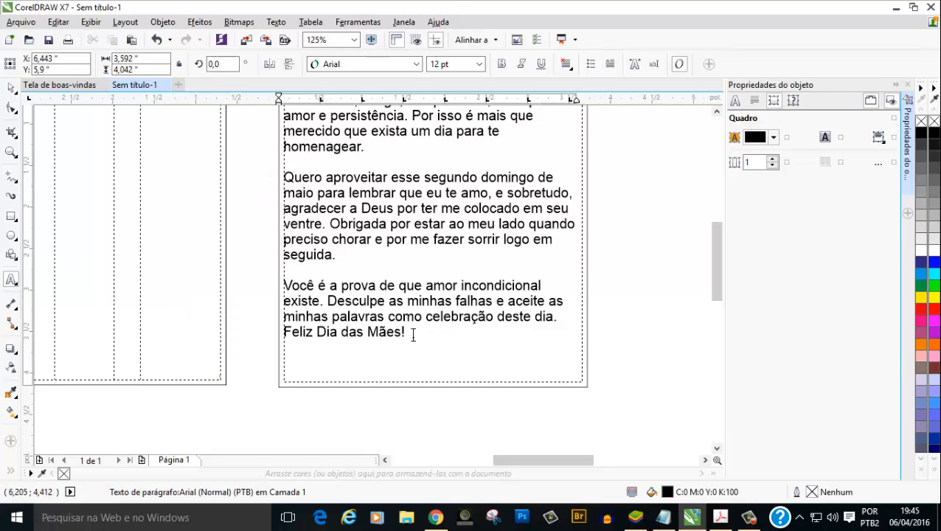
key(Return)
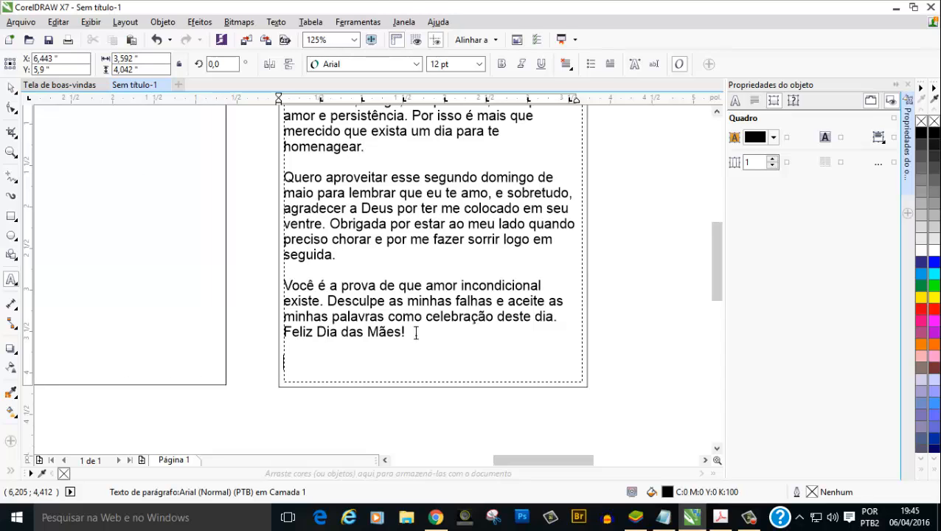
key(ctrl+v)
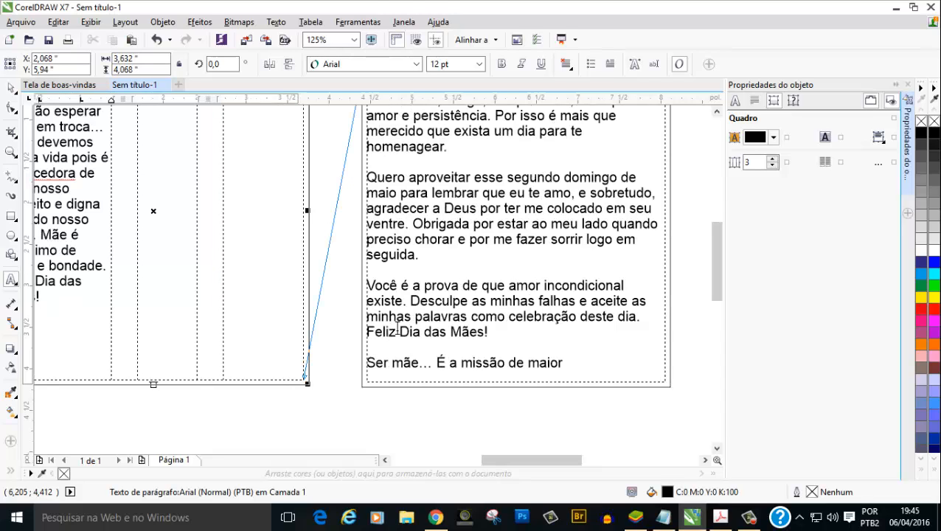
Examine how the pasted text continues from the single-column frame into the linked three-column frame
scroll(272, 304, down, 1)
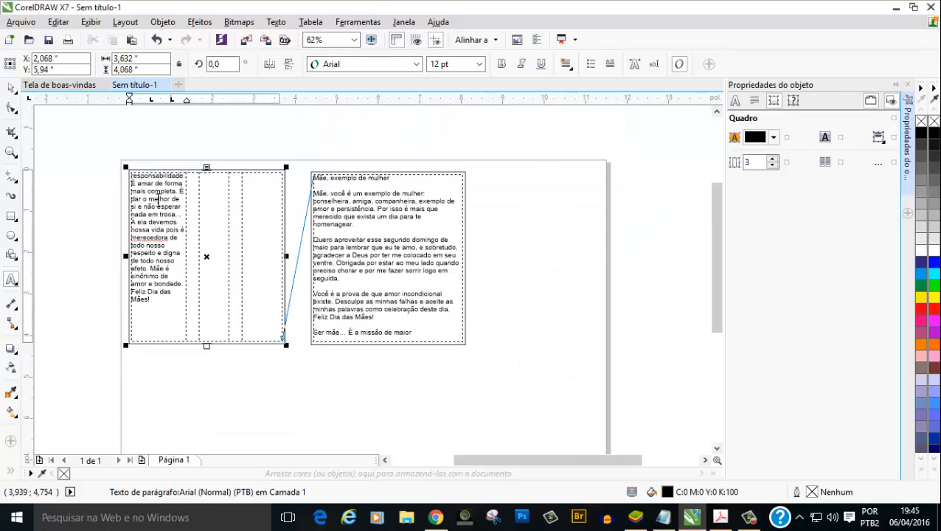
scroll(157, 199, up, 1)
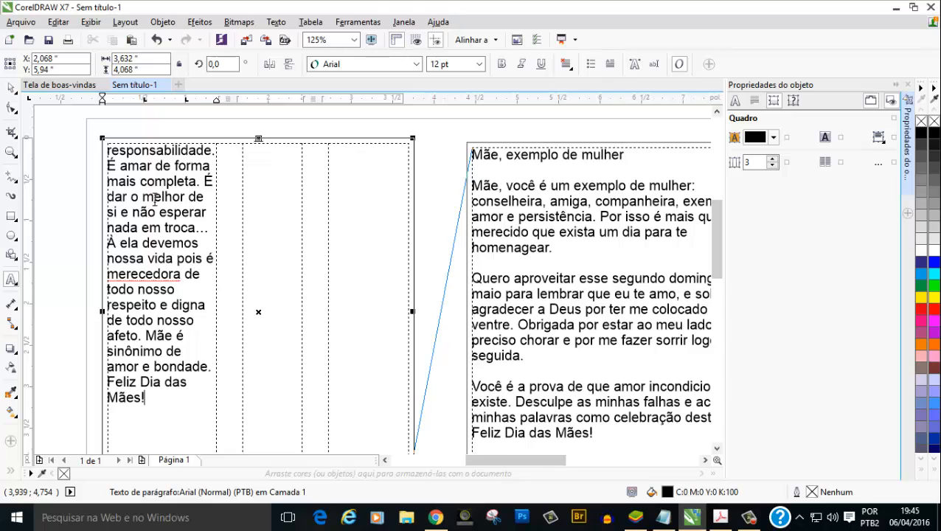
scroll(154, 198, down, 1)
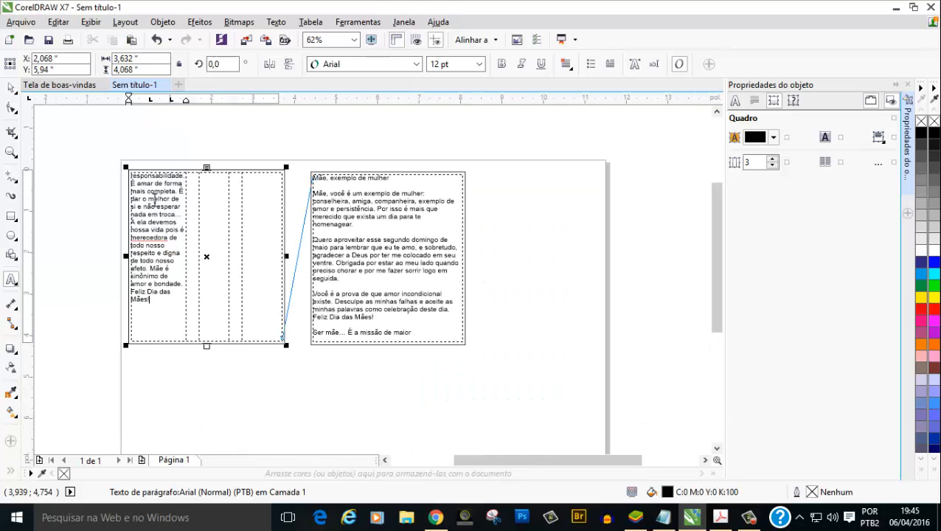
scroll(131, 244, up, 1)
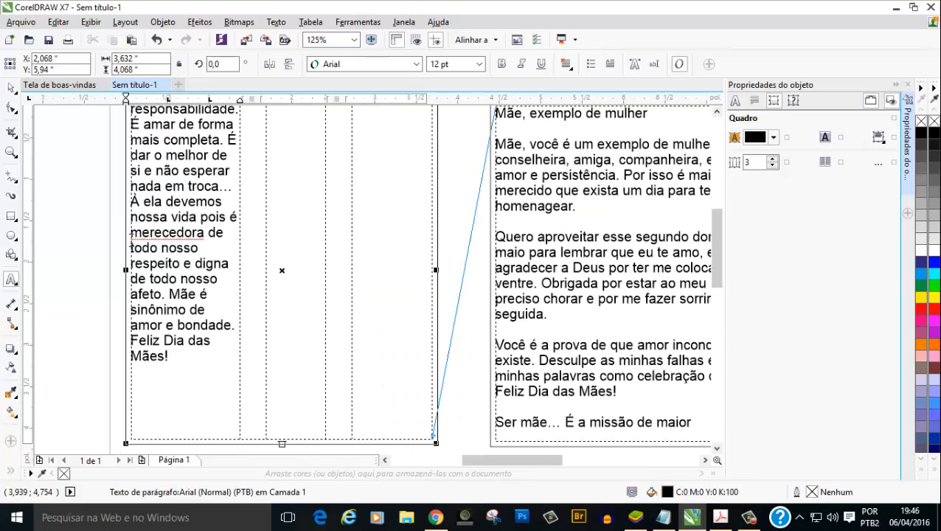
scroll(130, 245, down, 1)
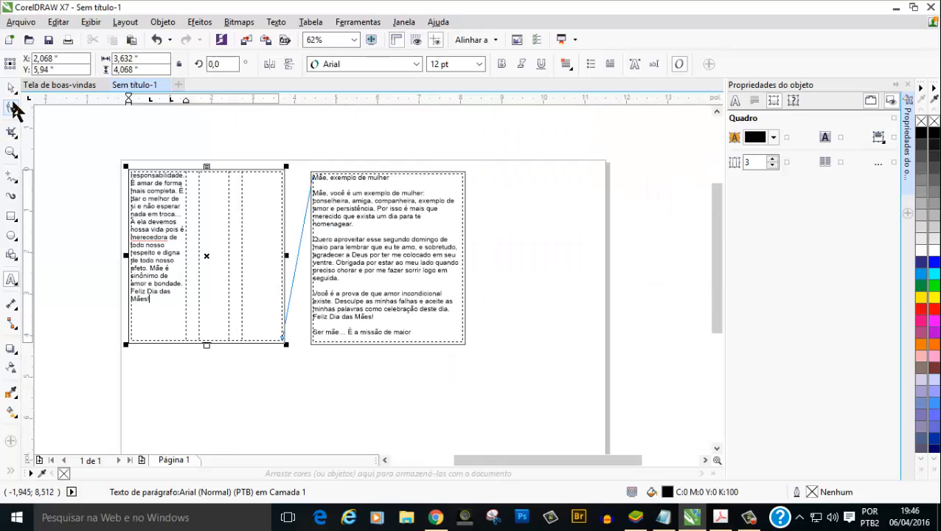
click(12, 151)
drag(154, 237, 473, 355)
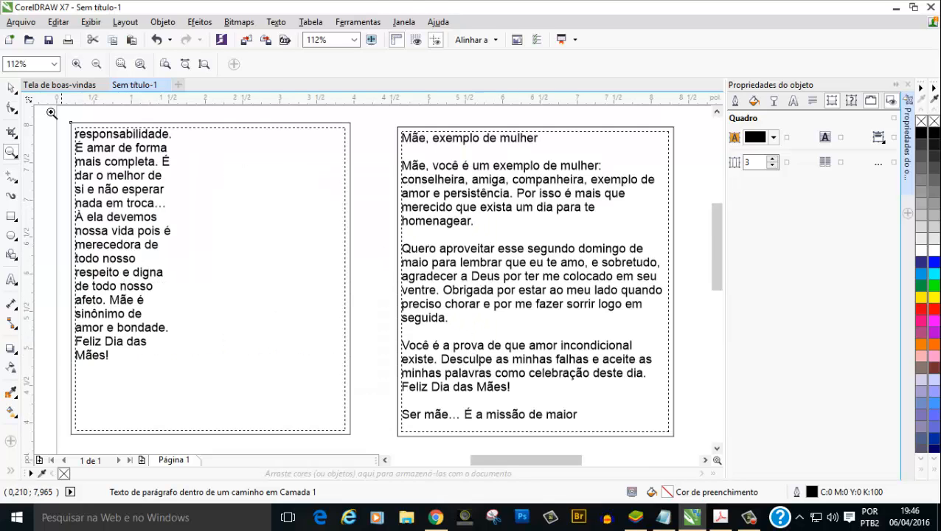
Select both linked text frames together and fit their text to the frames with Ajustar texto à moldura
click(11, 87)
click(471, 229)
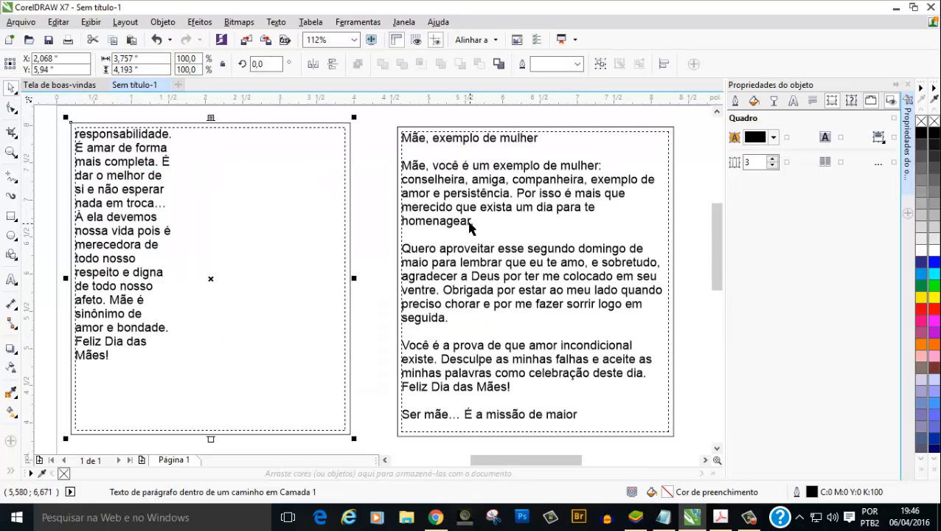
scroll(452, 234, down, 3)
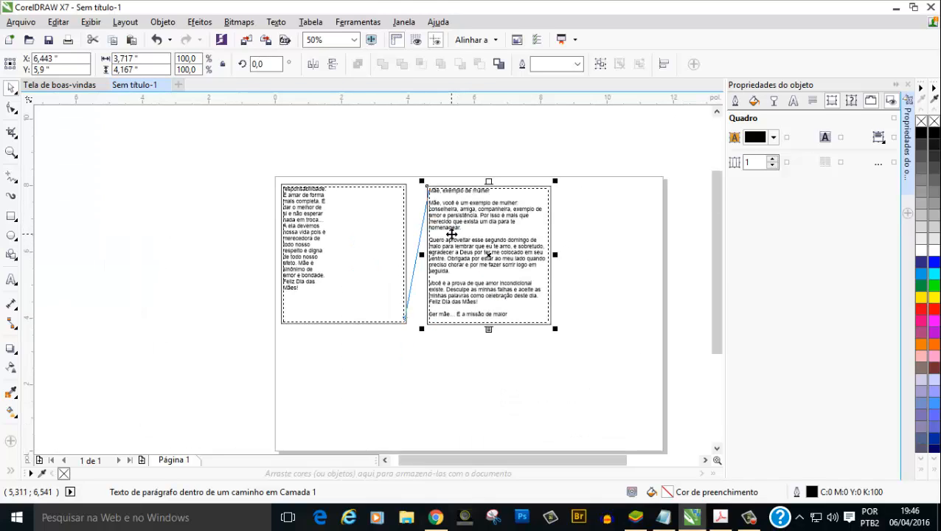
click(389, 235)
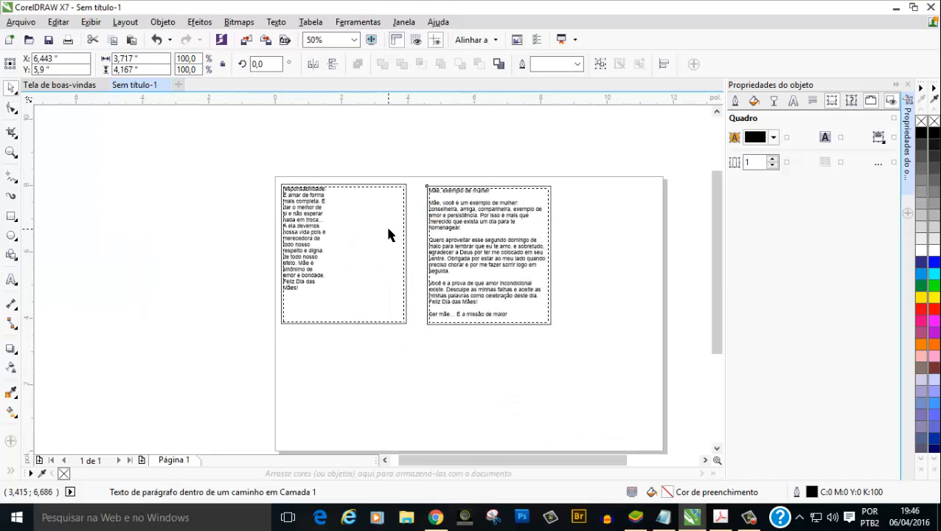
shift+click(472, 245)
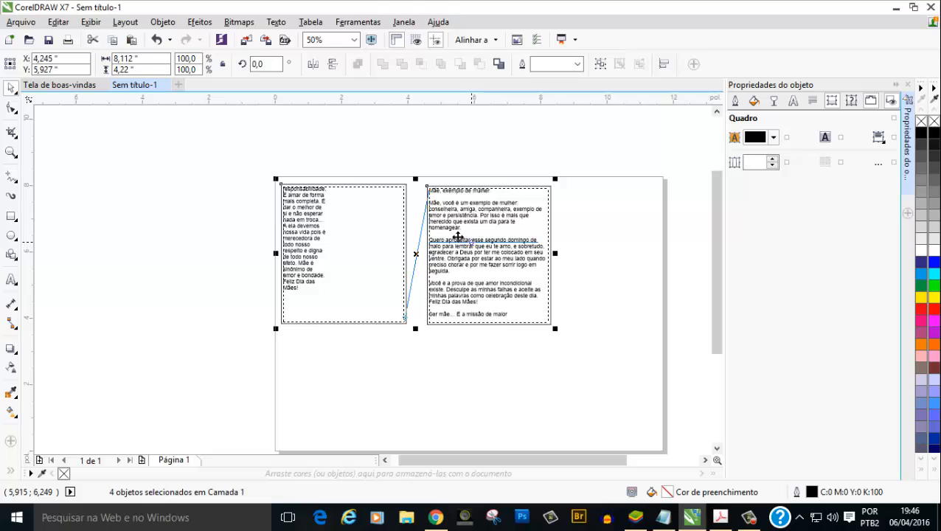
click(283, 23)
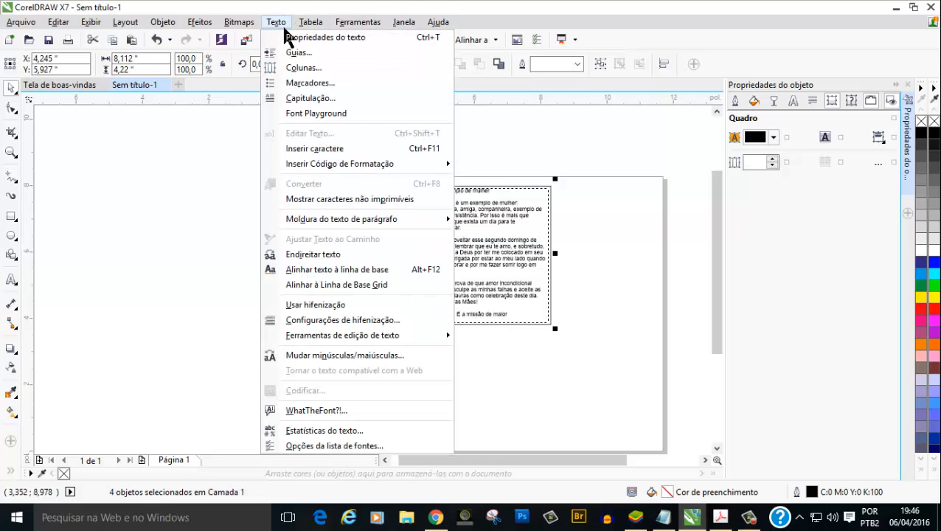
mouse_move(360, 221)
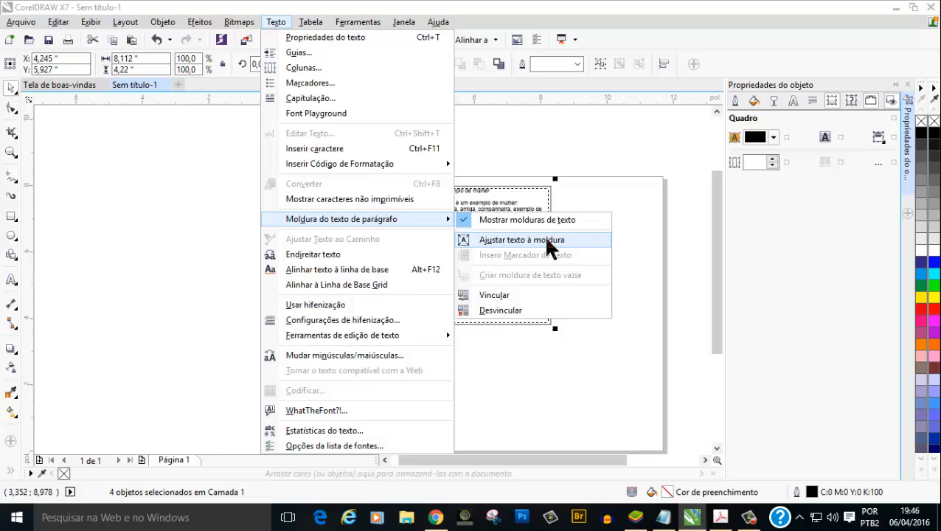
click(550, 244)
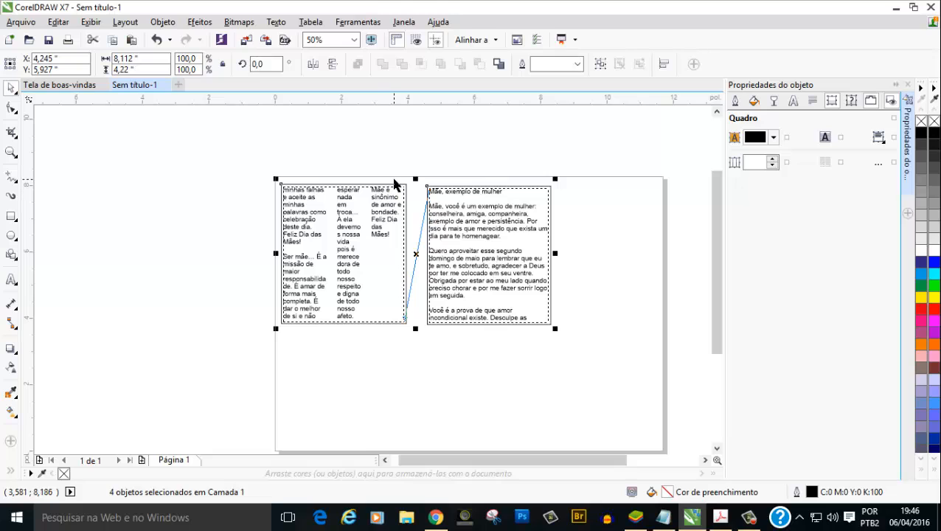
Examine how the fitted text is distributed across the single-column frame and the three columns
scroll(395, 183, up, 2)
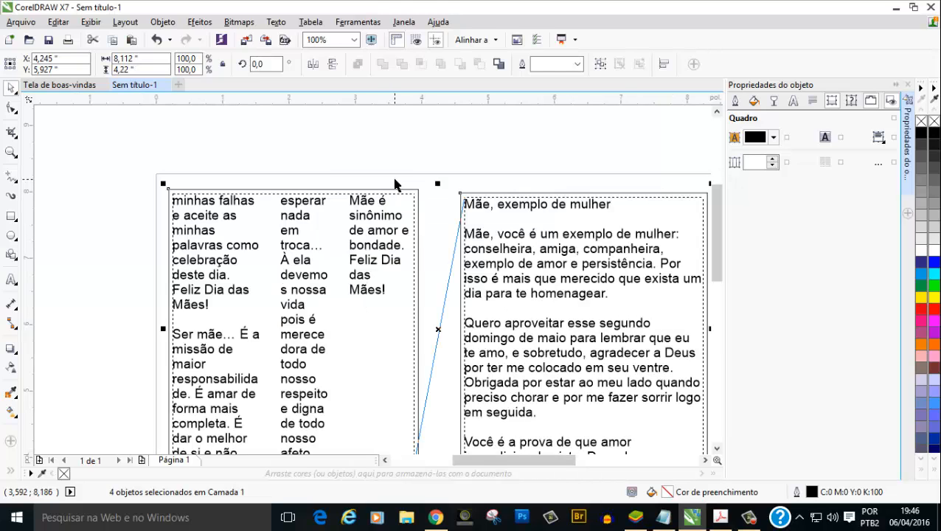
scroll(398, 185, down, 2)
scroll(453, 276, up, 2)
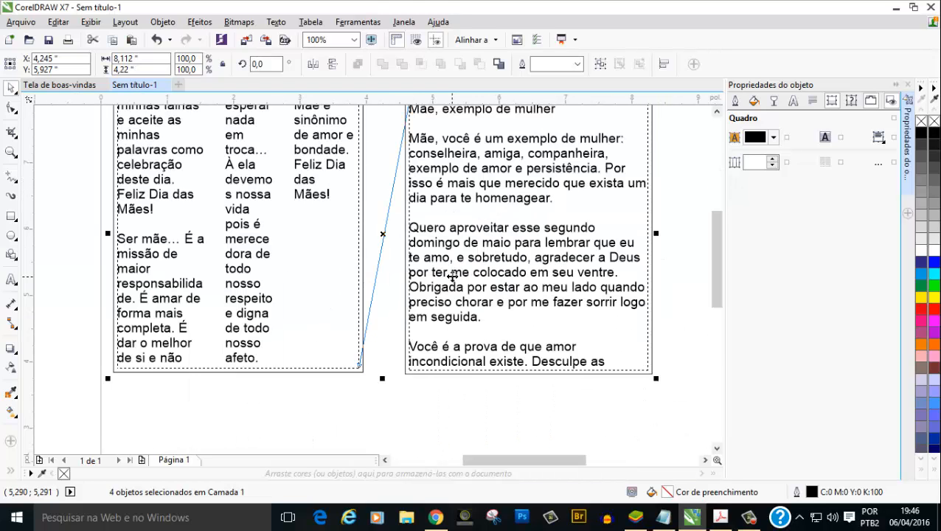
scroll(453, 276, down, 1)
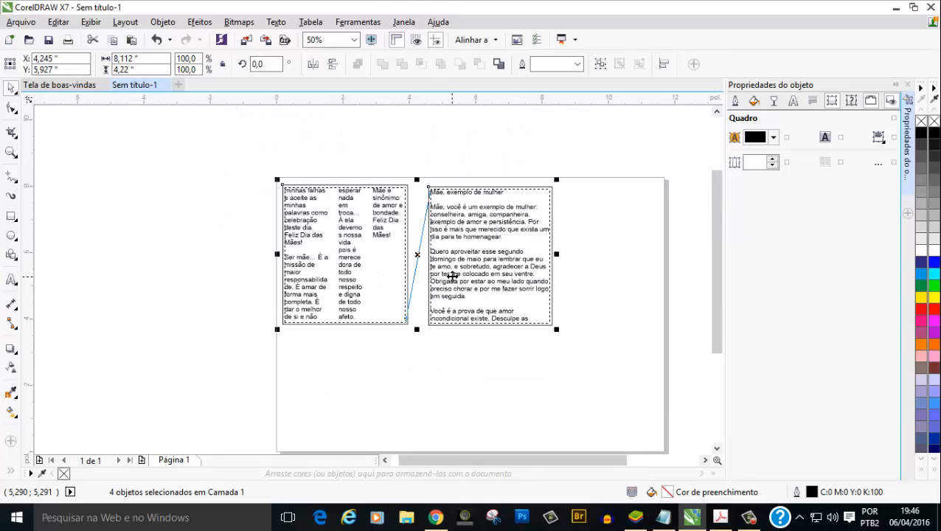
scroll(457, 251, up, 1)
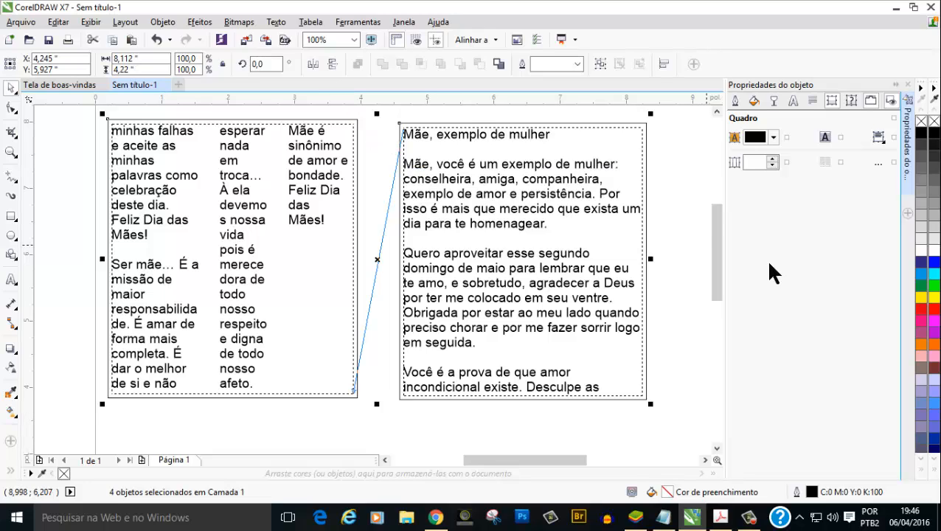
drag(719, 237, 719, 235)
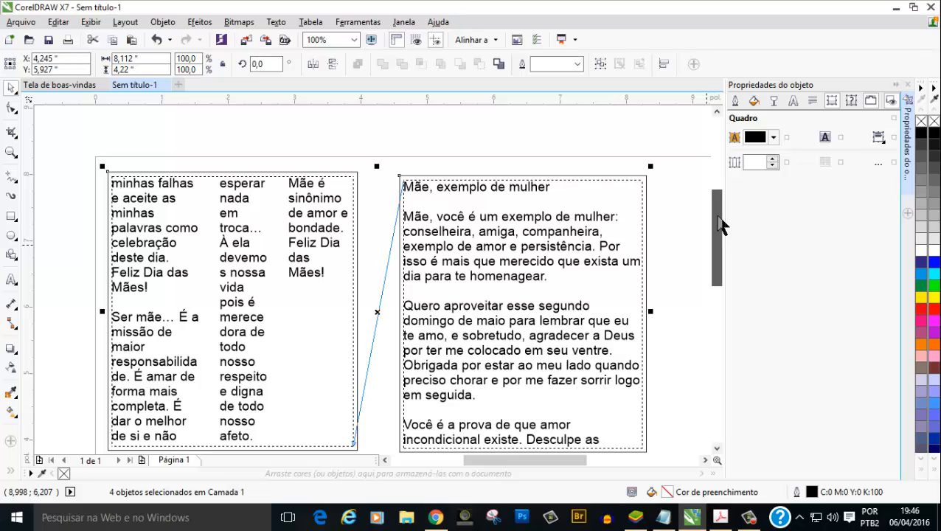
drag(720, 225, 721, 231)
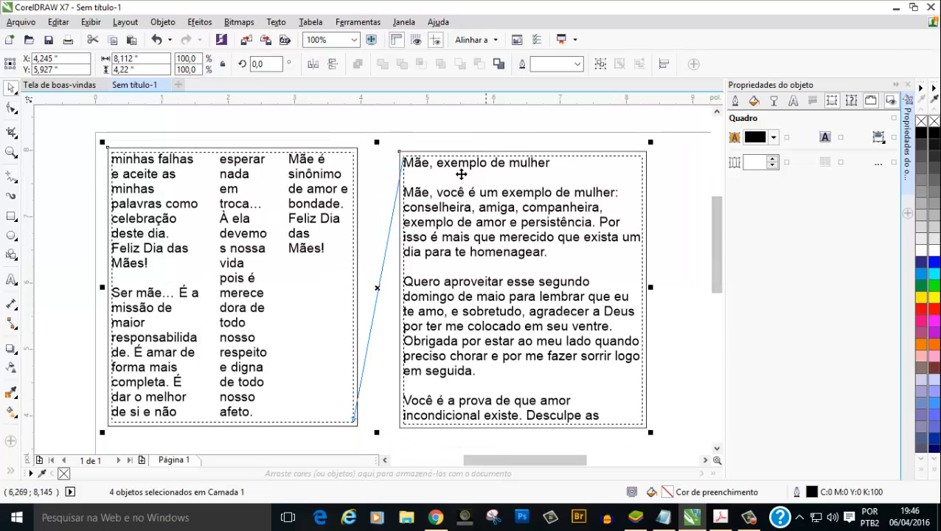
Unlink the two selected paragraph text frames with Desvincular
click(278, 23)
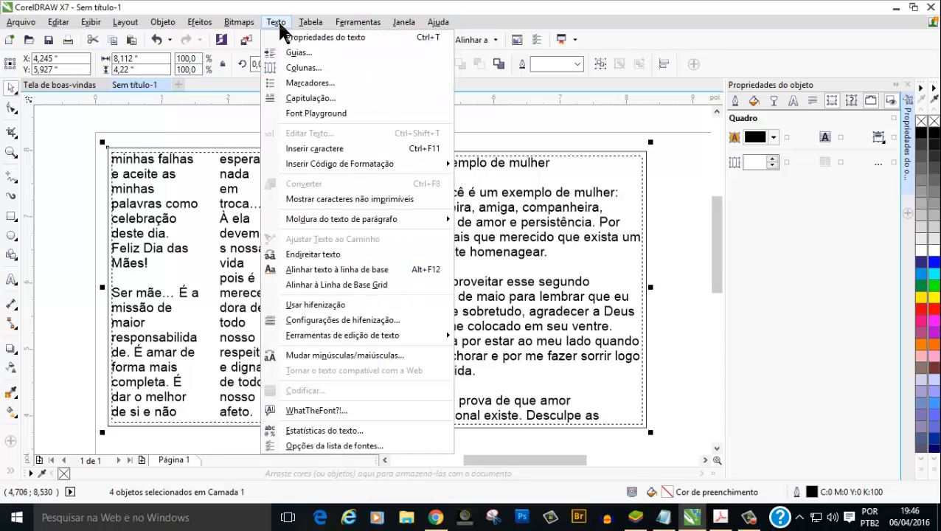
mouse_move(391, 222)
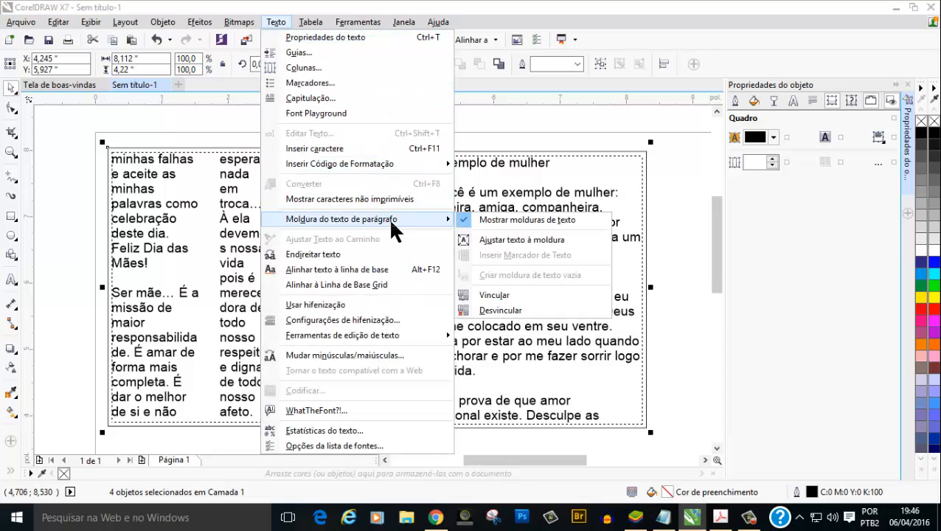
click(500, 312)
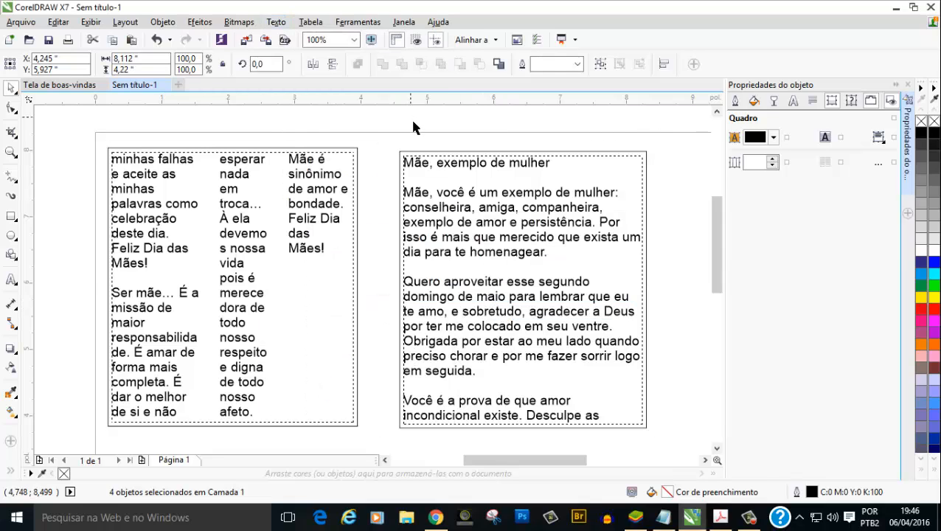
Move the single-column and three-column frames around the page separately to test that they are independent
click(430, 204)
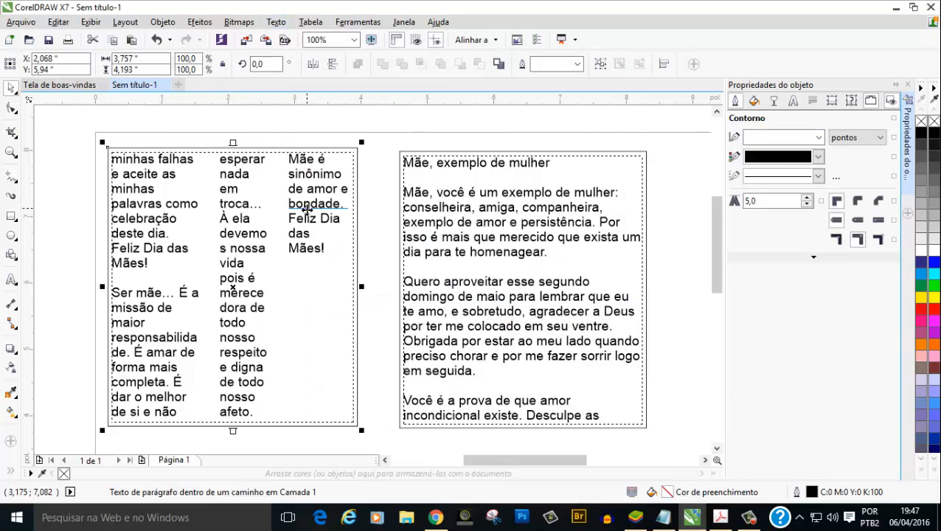
drag(493, 215, 474, 275)
drag(294, 224, 199, 179)
drag(491, 276, 557, 169)
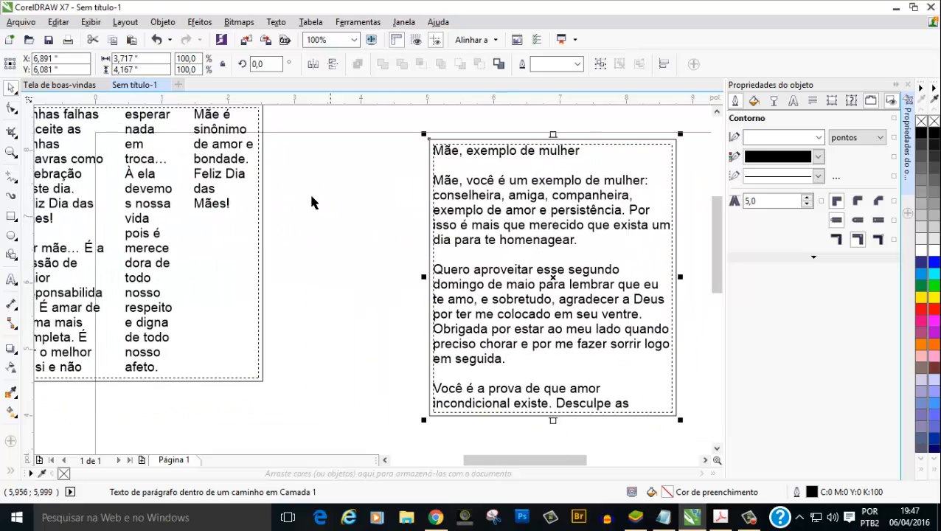
drag(241, 135, 332, 180)
mouse_move(464, 184)
mouse_down()
mouse_move(461, 175)
mouse_move(461, 186)
mouse_up()
mouse_move(369, 196)
mouse_down()
mouse_move(315, 180)
mouse_move(367, 200)
mouse_up()
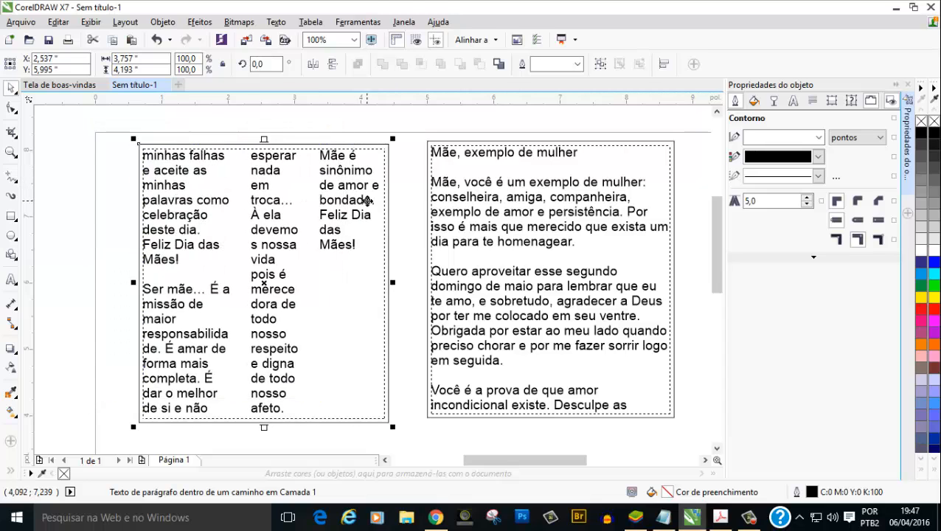
Undo the test moves of both text frames
key(ctrl+z)
key(ctrl+z)
key(ctrl+z)
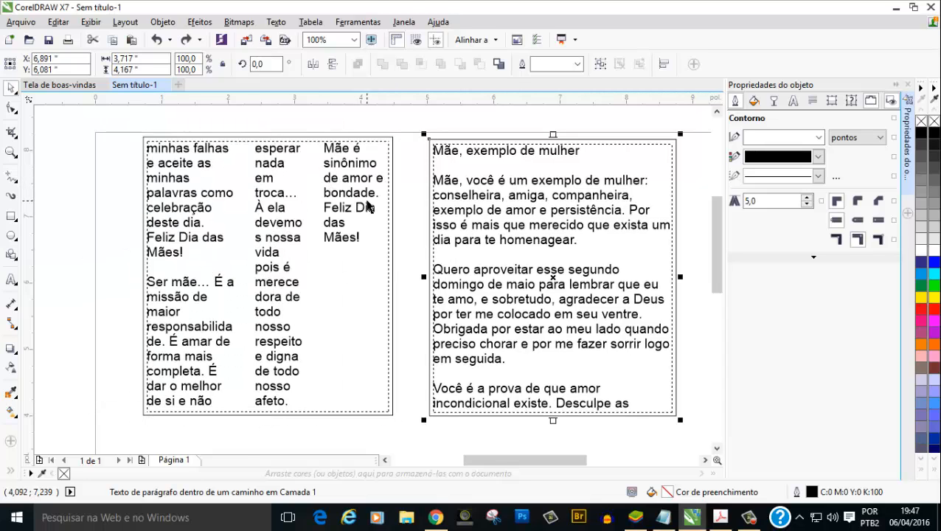
key(ctrl+z)
key(ctrl+z)
key(ctrl+z)
key(ctrl+z)
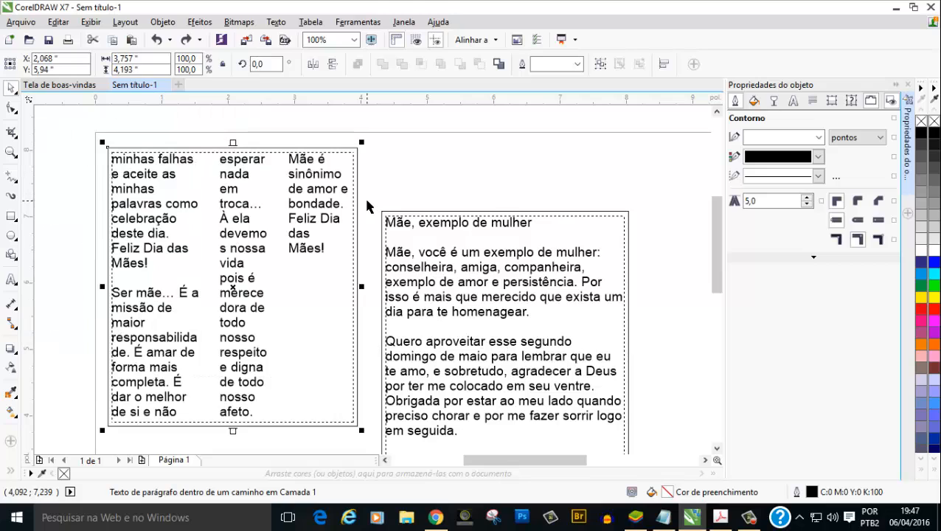
key(ctrl+z)
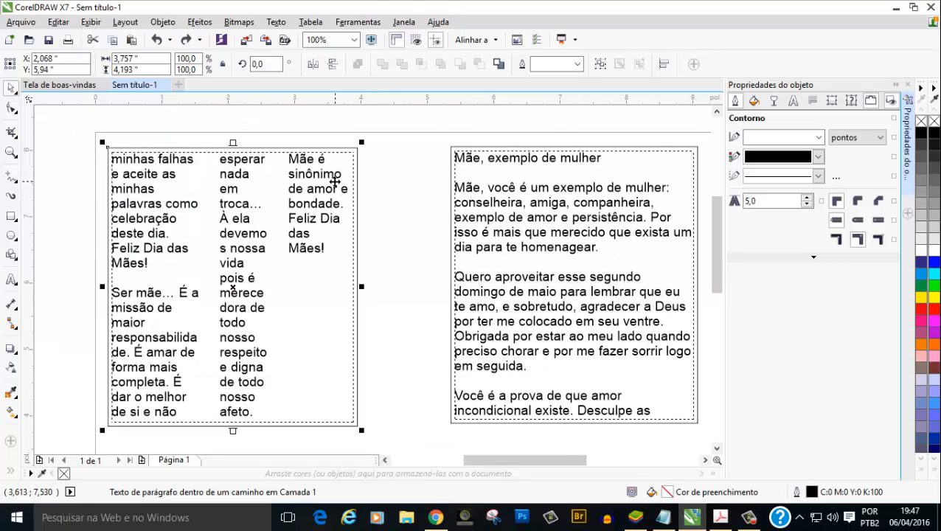
key(ctrl+z)
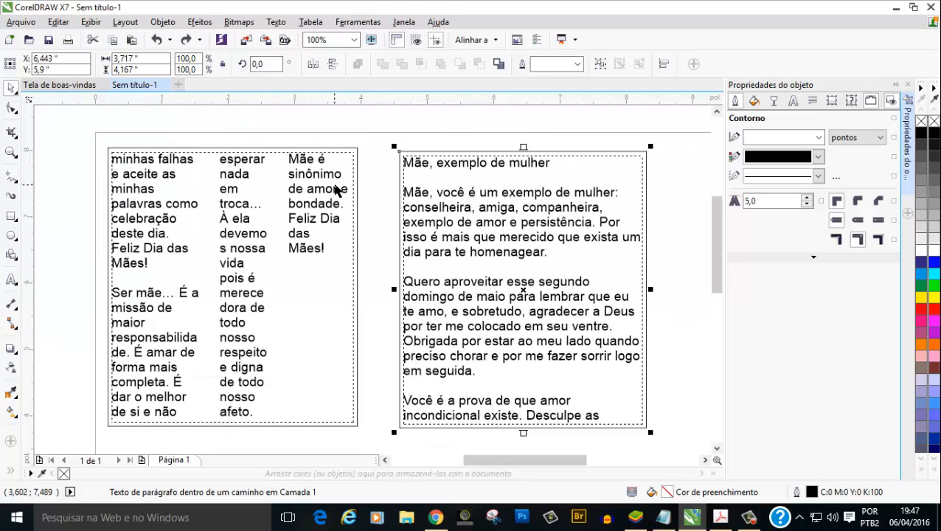
Undo the last change and move the single-column and three-column text frames together as one selection
click(335, 185)
key(ctrl+z)
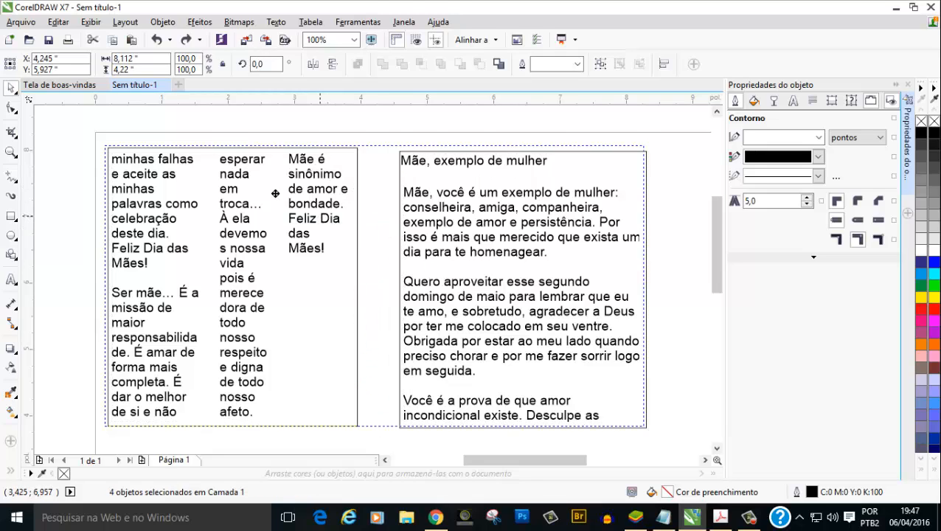
drag(330, 228, 282, 157)
Unlink the two selected paragraph text frames again with Desvincular
click(277, 22)
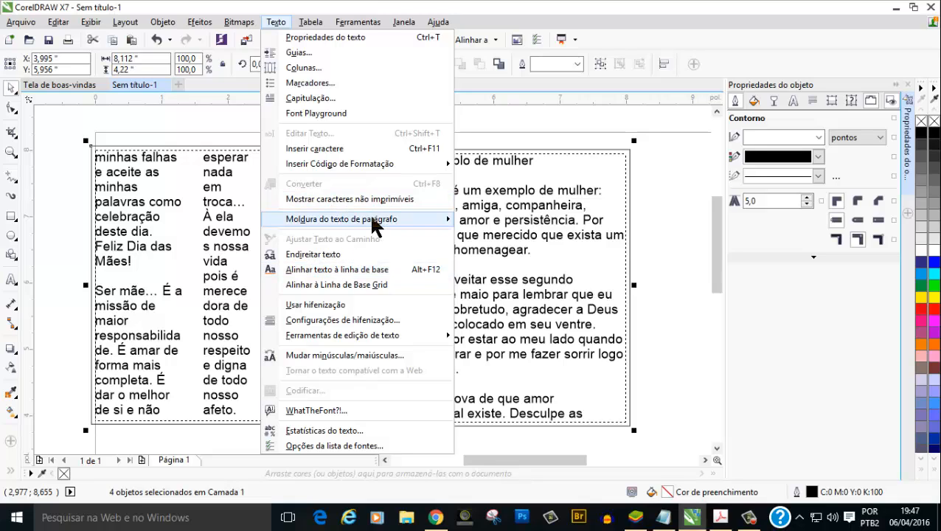
mouse_move(375, 226)
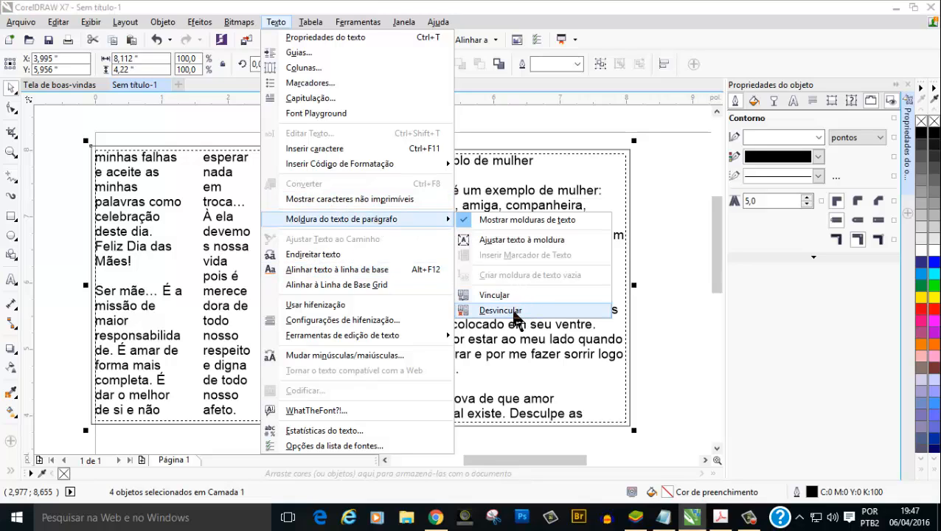
click(501, 310)
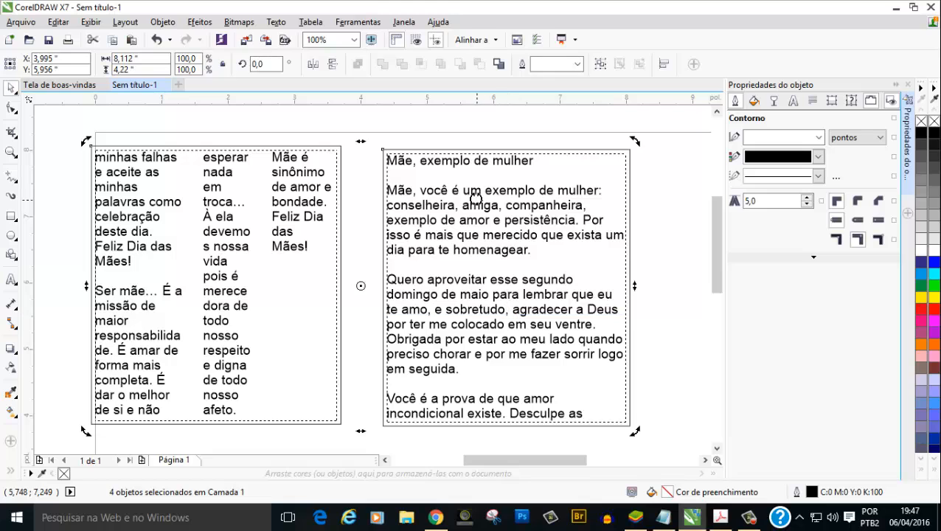
Move the single-column and three-column frames individually, placing them side by side with a small gap between them
click(441, 141)
drag(469, 211, 518, 202)
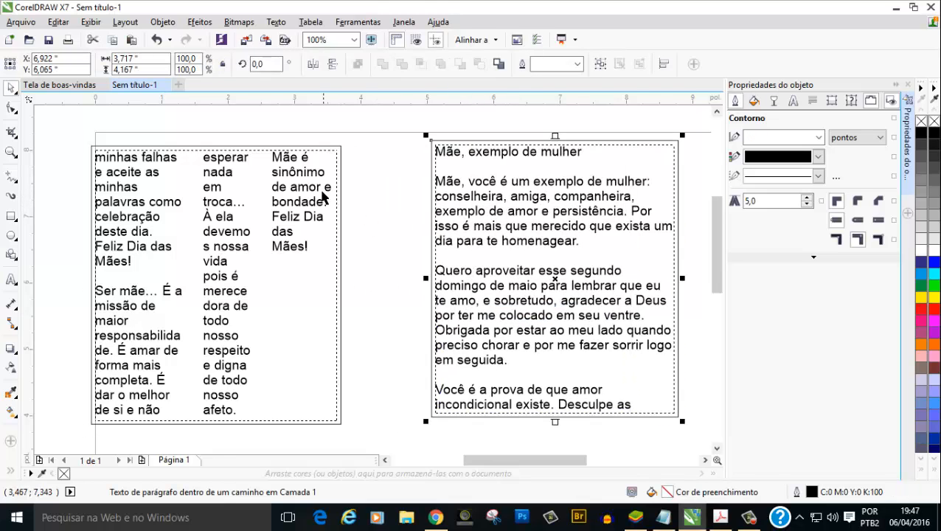
drag(321, 192, 326, 214)
drag(476, 218, 444, 234)
scroll(406, 241, down, 1)
drag(367, 246, 391, 244)
scroll(446, 273, up, 1)
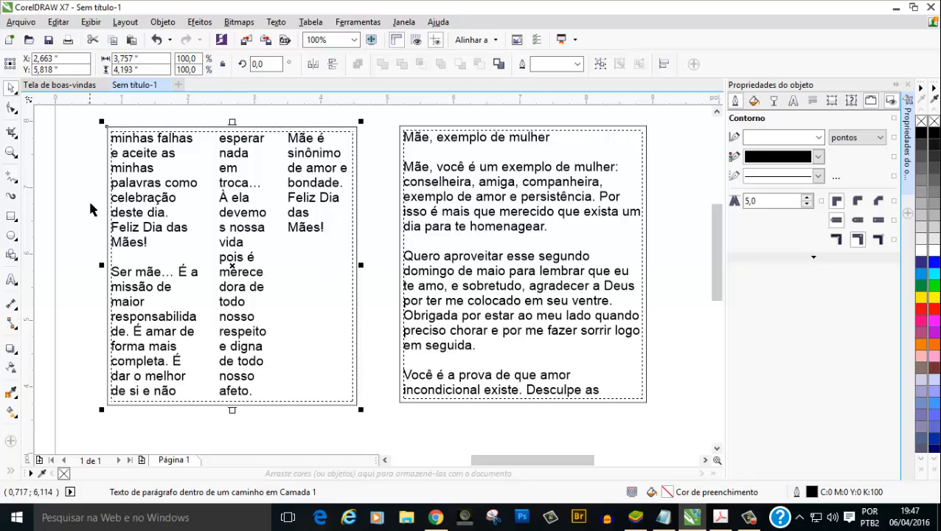
Set the font of the paragraph starting "Quero aproveitar esse segundo domingo" in the single-column frame to Brush Script Std
scroll(300, 297, down, 2)
scroll(311, 281, up, 2)
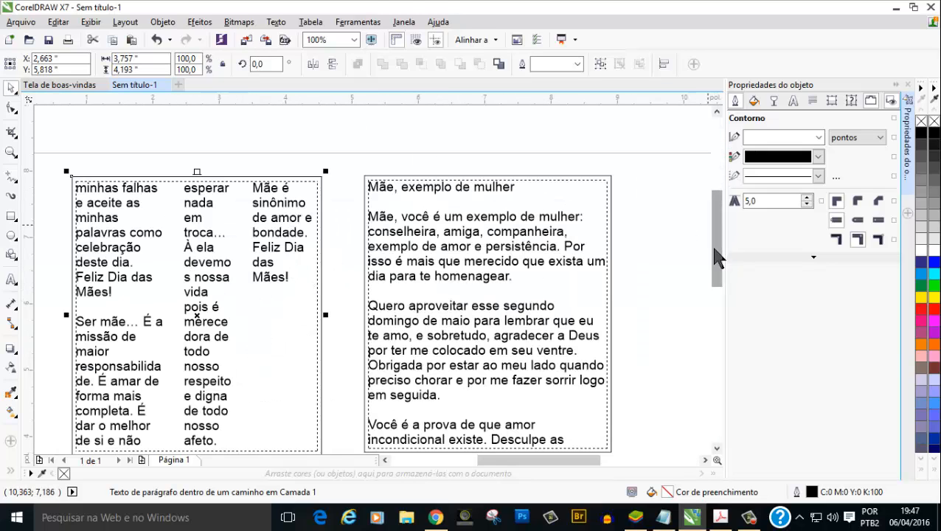
drag(716, 256, 721, 280)
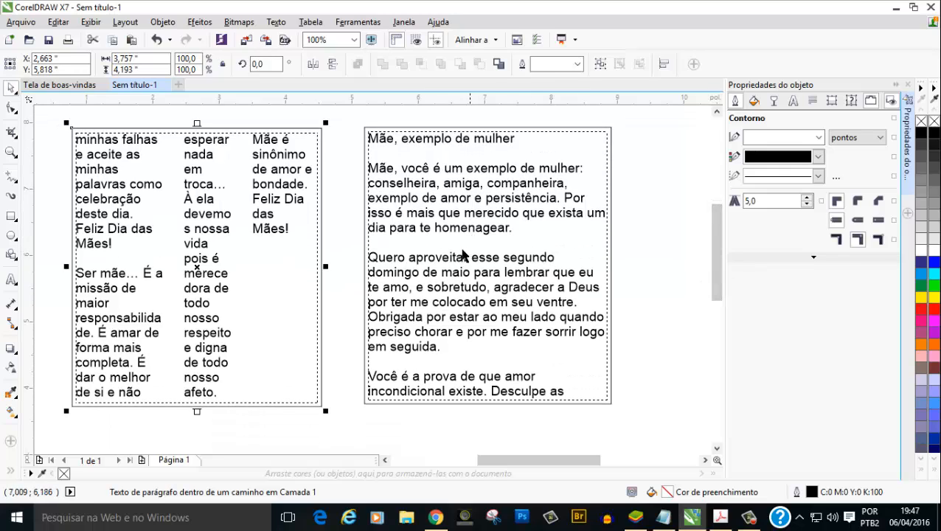
click(11, 280)
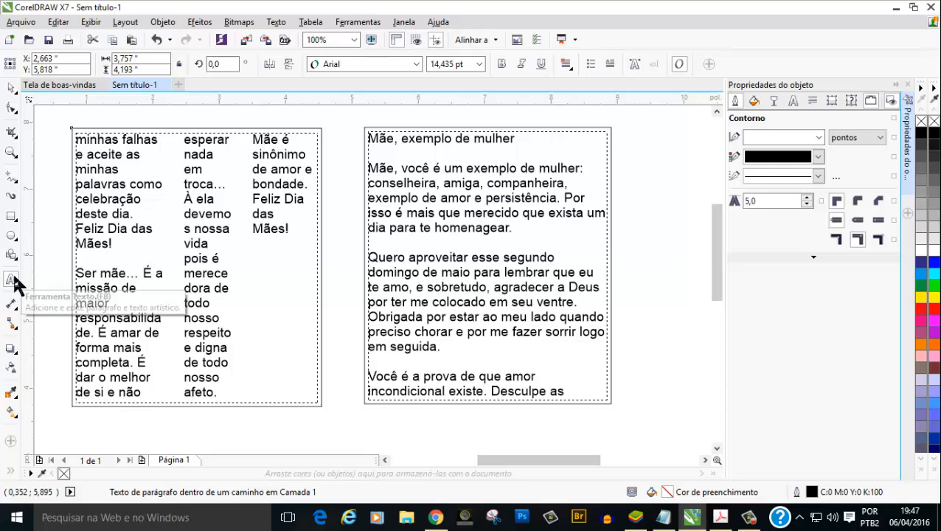
drag(368, 257, 469, 348)
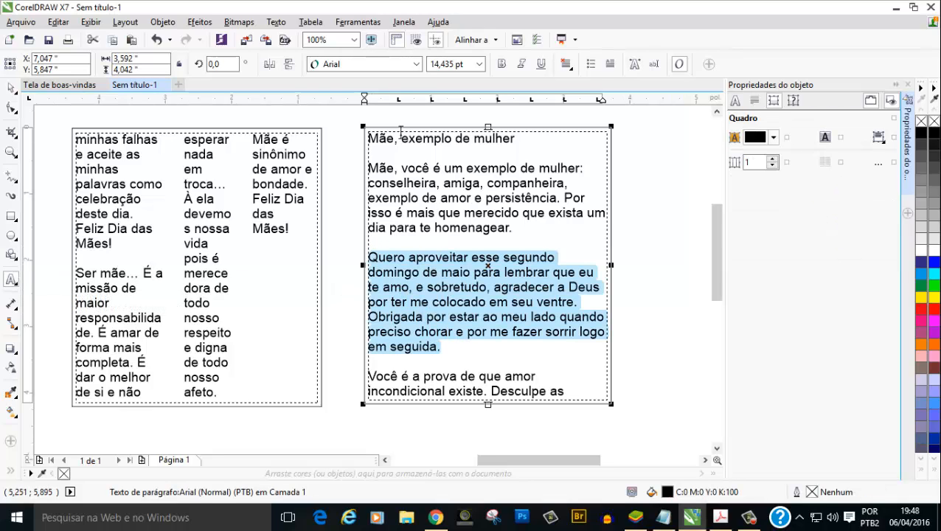
click(417, 64)
click(395, 95)
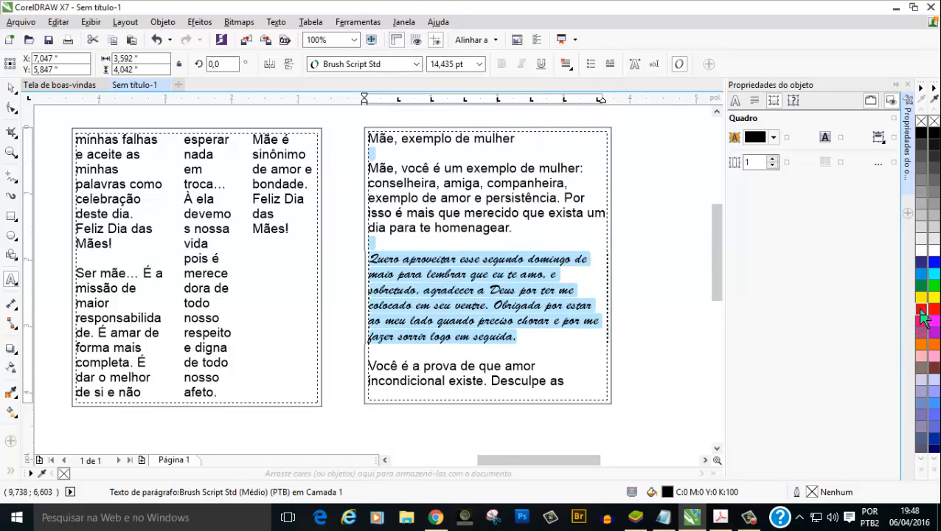
Colour the selected "Quero aproveitar" paragraph red and deselect the text frame
click(922, 313)
click(11, 89)
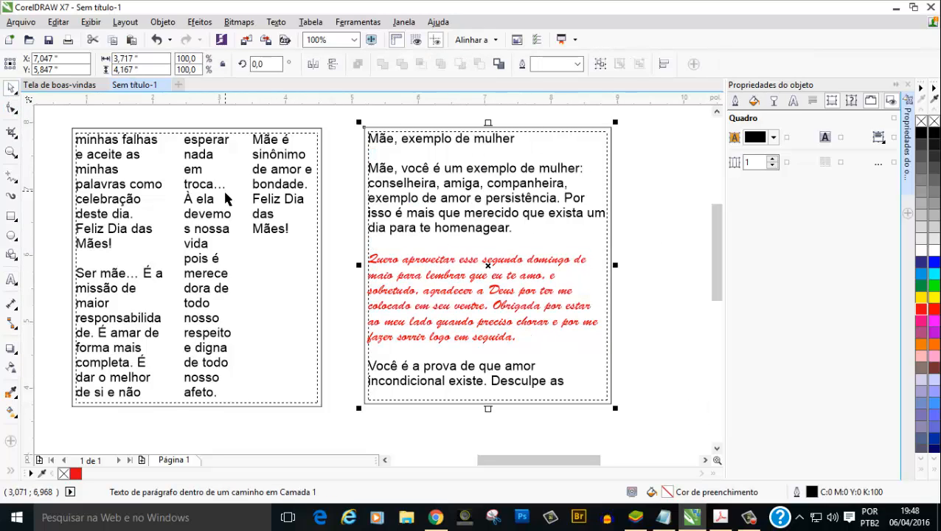
click(243, 120)
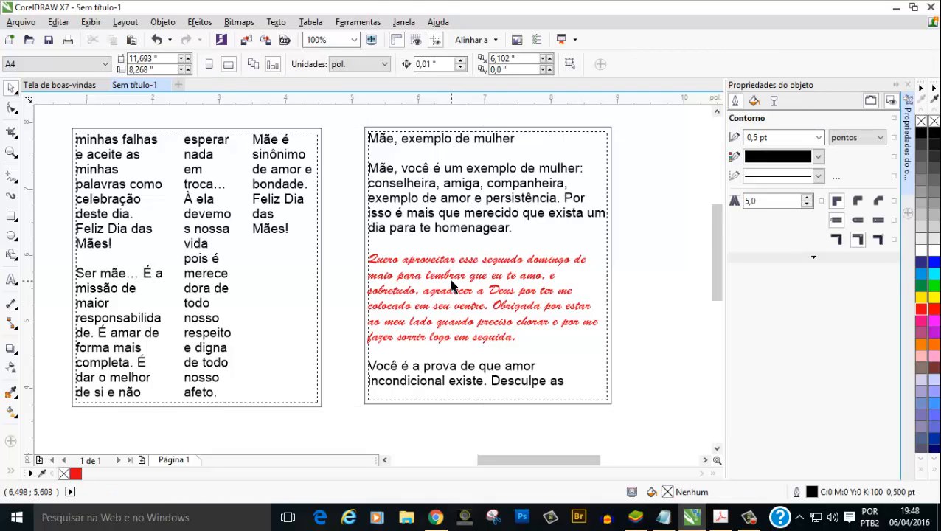
scroll(452, 285, up, 1)
scroll(479, 271, down, 1)
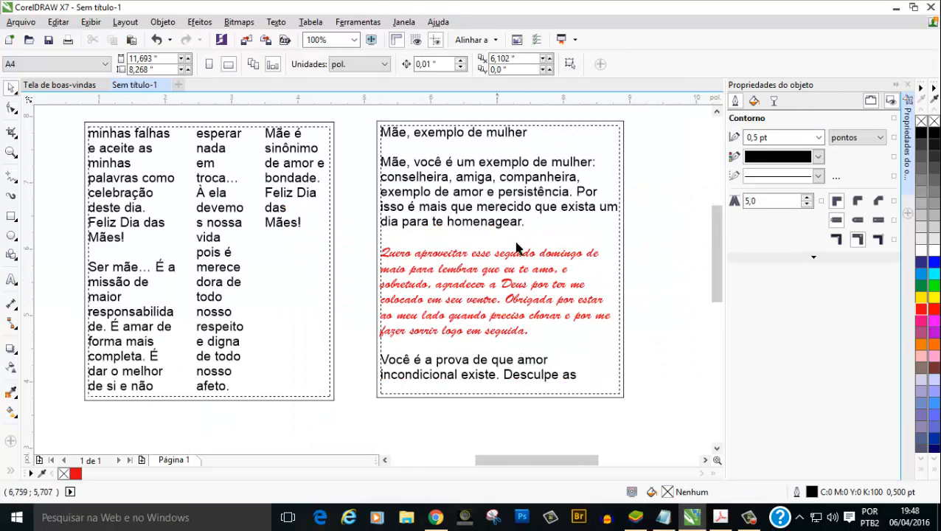